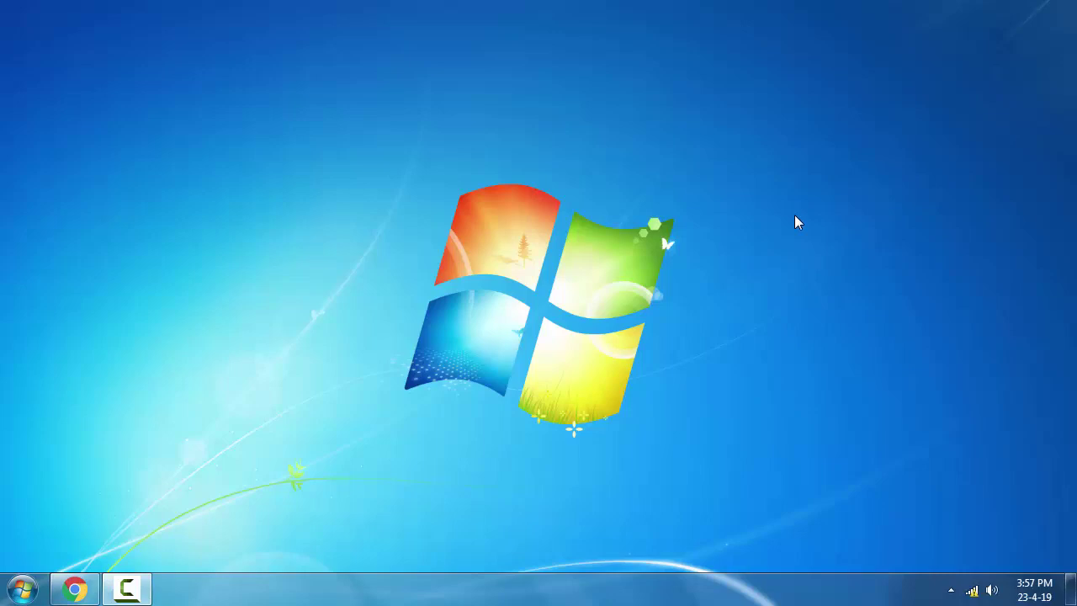
Launch Microsoft Excel 2010 by searching 'exc' from the Start menu.
{"action": "key", "text": "super"}
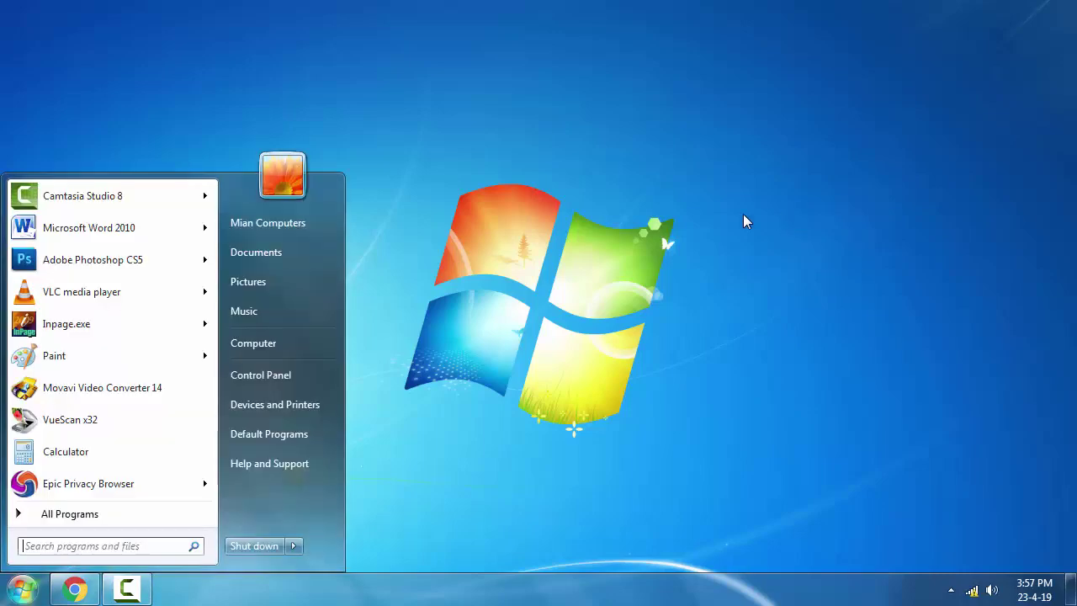
{"action": "type", "text": "ex"}
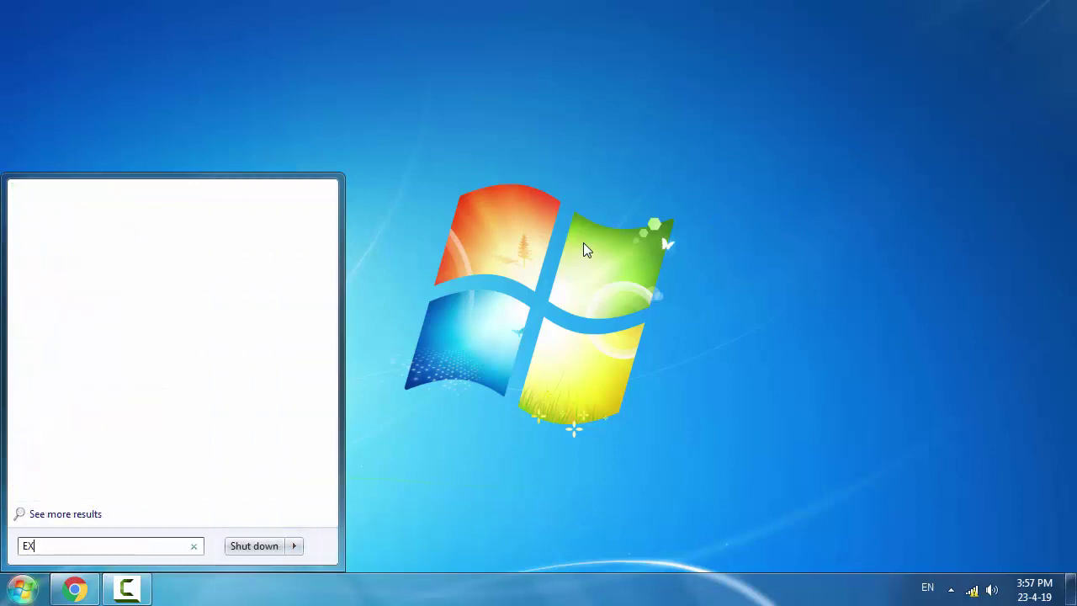
{"action": "type", "text": "c"}
{"action": "key", "text": "Return"}
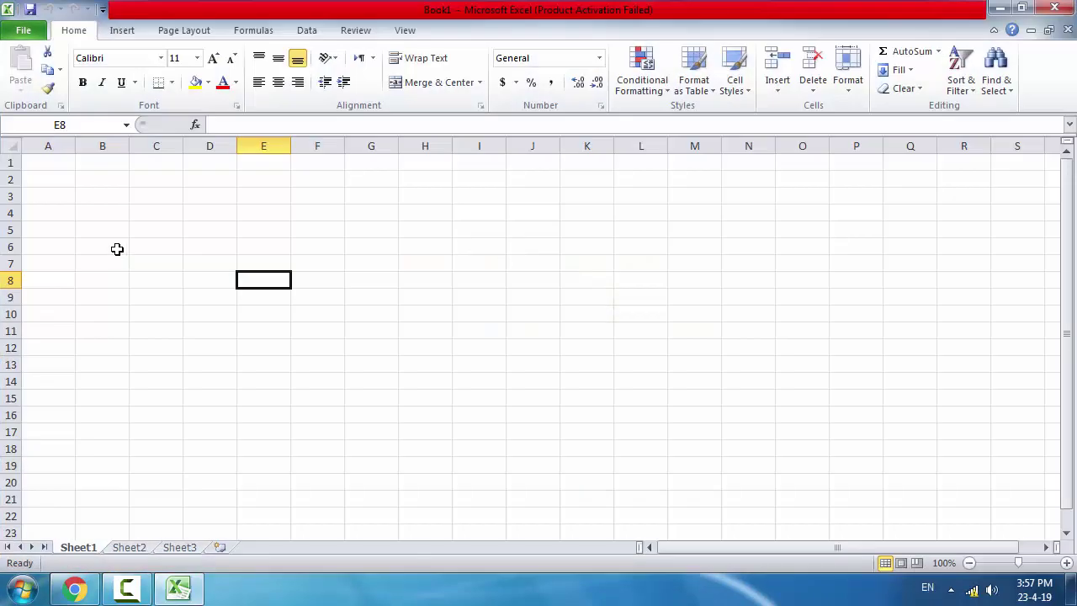
Enter the headers Name, Phone and Email in cells B3, C3 and D3.
{"action": "left_click", "coordinate": [102, 197]}
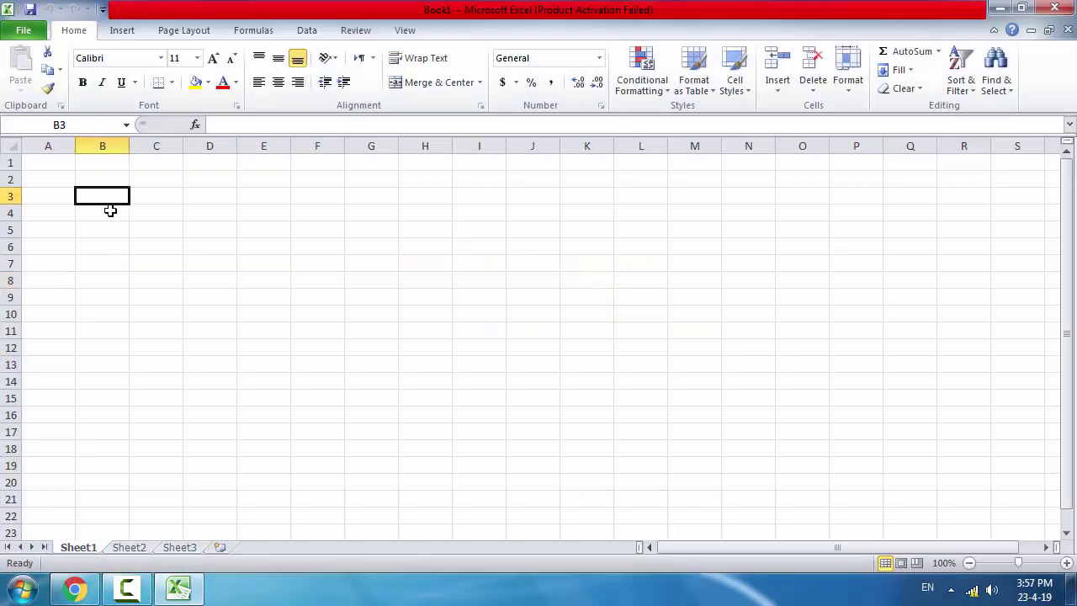
{"action": "type", "text": "N"}
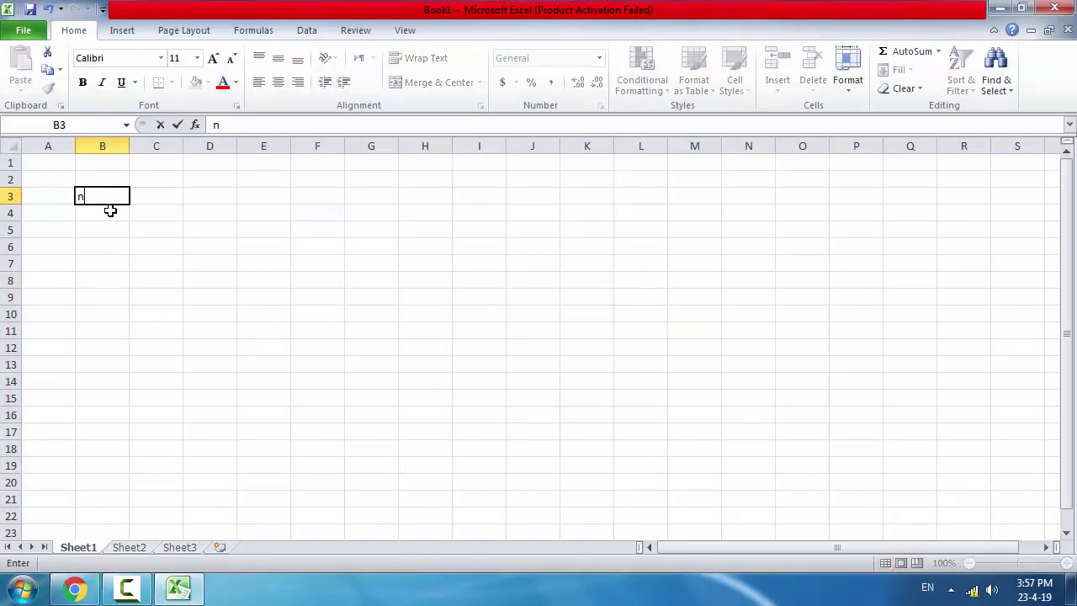
{"action": "type", "text": "AME"}
{"action": "key", "text": "BackSpace"}
{"action": "key", "text": "BackSpace"}
{"action": "key", "text": "BackSpace"}
{"action": "key", "text": "BackSpace"}
{"action": "type", "text": "N"}
{"action": "type", "text": "ame"}
{"action": "key", "text": "Tab"}
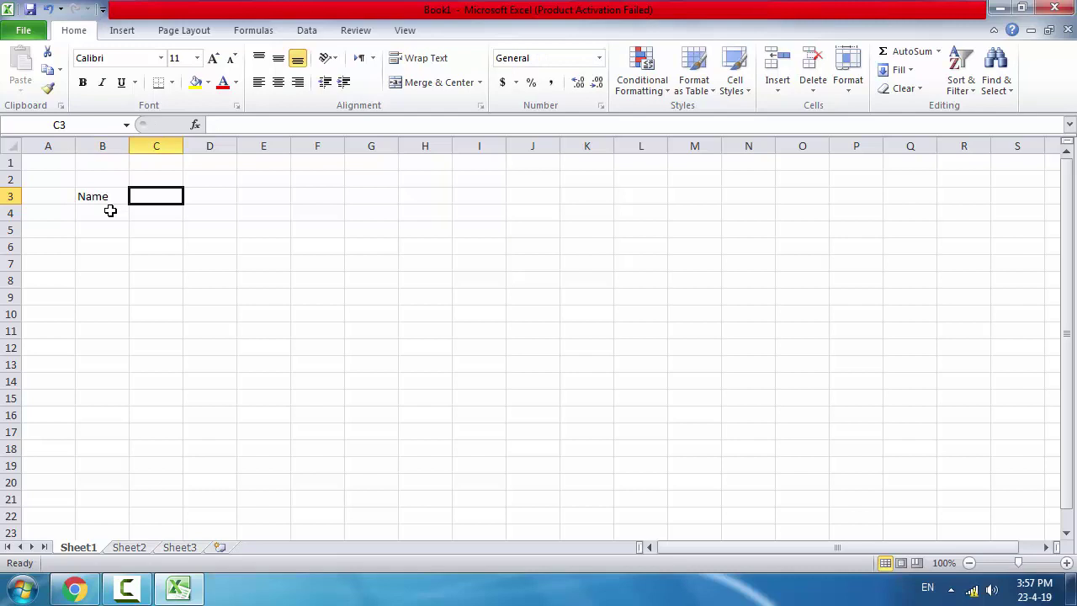
{"action": "type", "text": "Pho"}
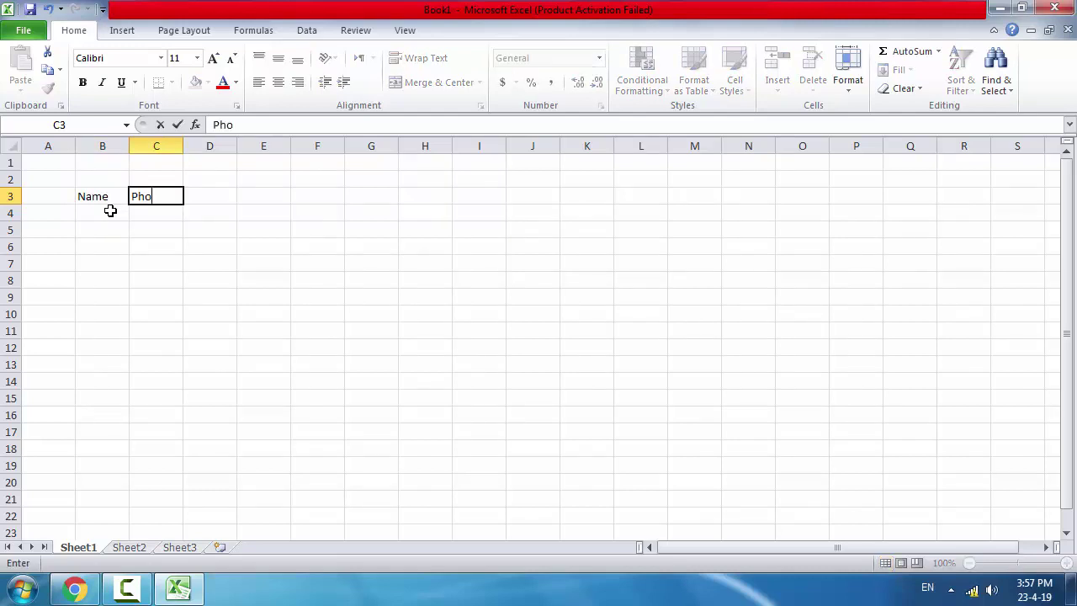
{"action": "type", "text": "ne"}
{"action": "key", "text": "Tab"}
{"action": "type", "text": "Email"}
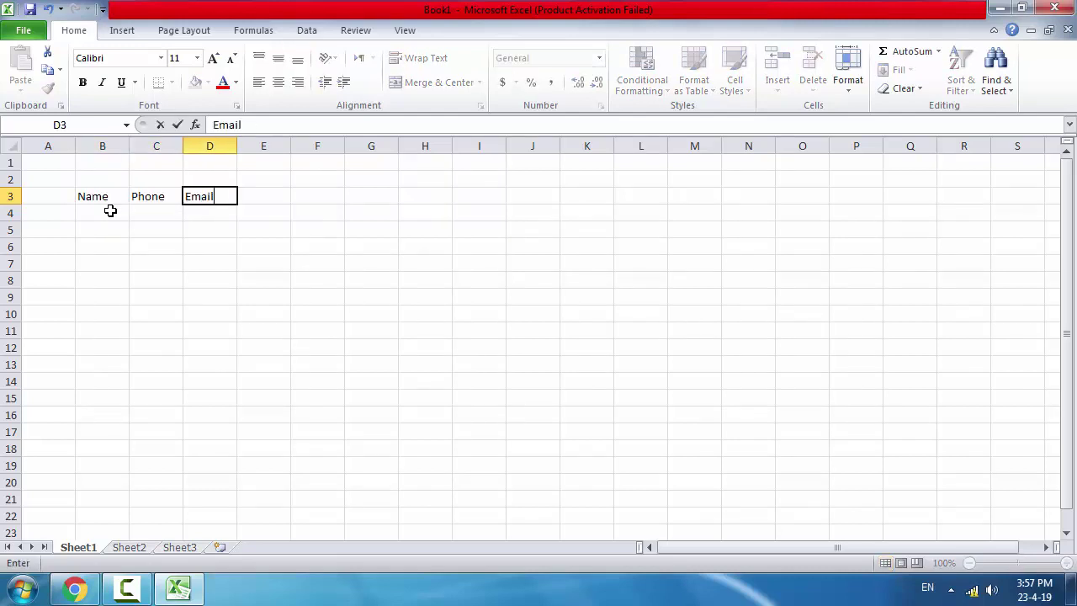
{"action": "key", "text": "Return"}
{"action": "key", "text": "Up"}
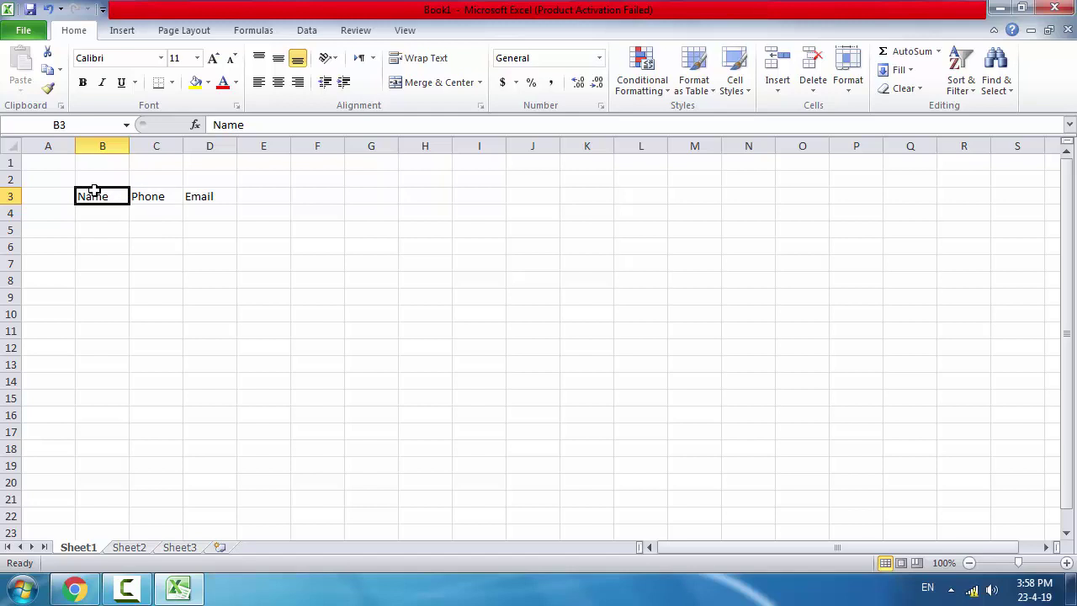
Convert B3:D3 into a table with 'My table has headers' ticked.
{"action": "left_click_drag", "start_coordinate": [89, 194], "coordinate": [191, 196]}
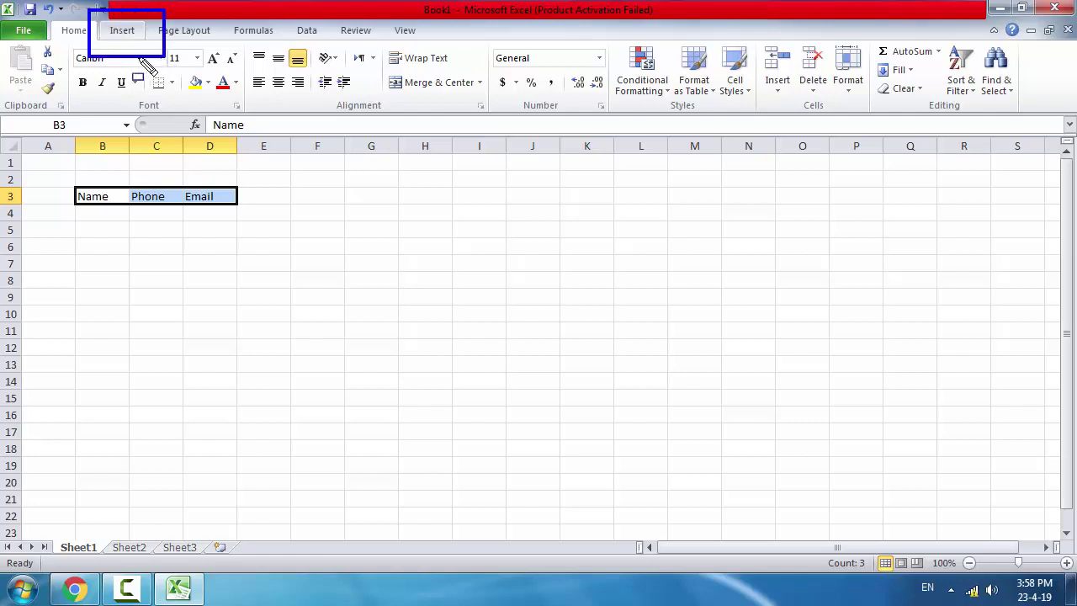
{"action": "left_click", "coordinate": [122, 30]}
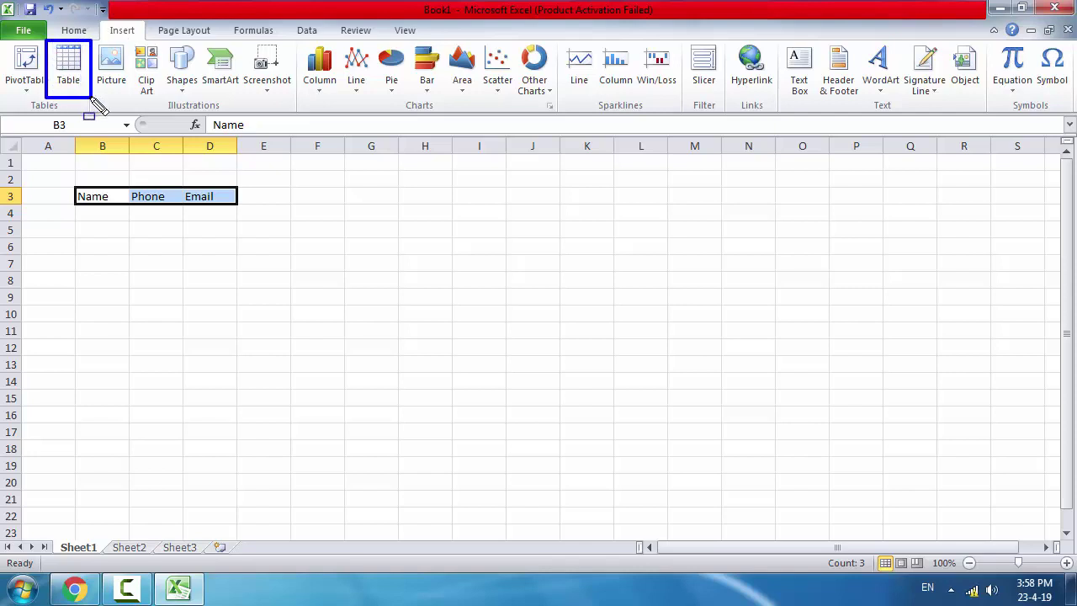
{"action": "left_click", "coordinate": [68, 65]}
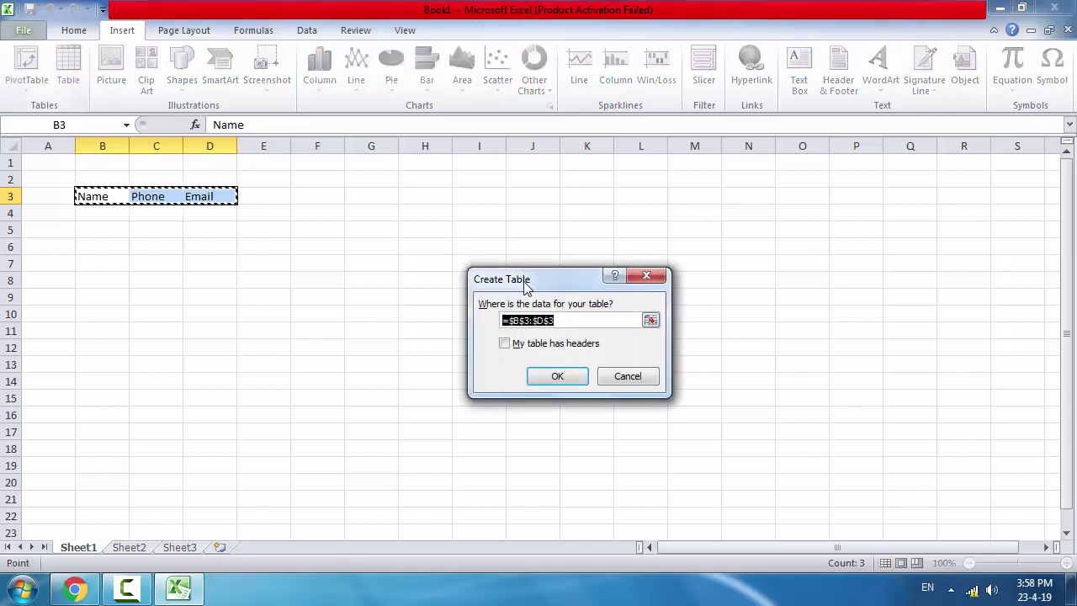
{"action": "left_click_drag", "start_coordinate": [452, 244], "coordinate": [681, 418]}
{"action": "left_click_drag", "start_coordinate": [554, 280], "coordinate": [430, 213]}
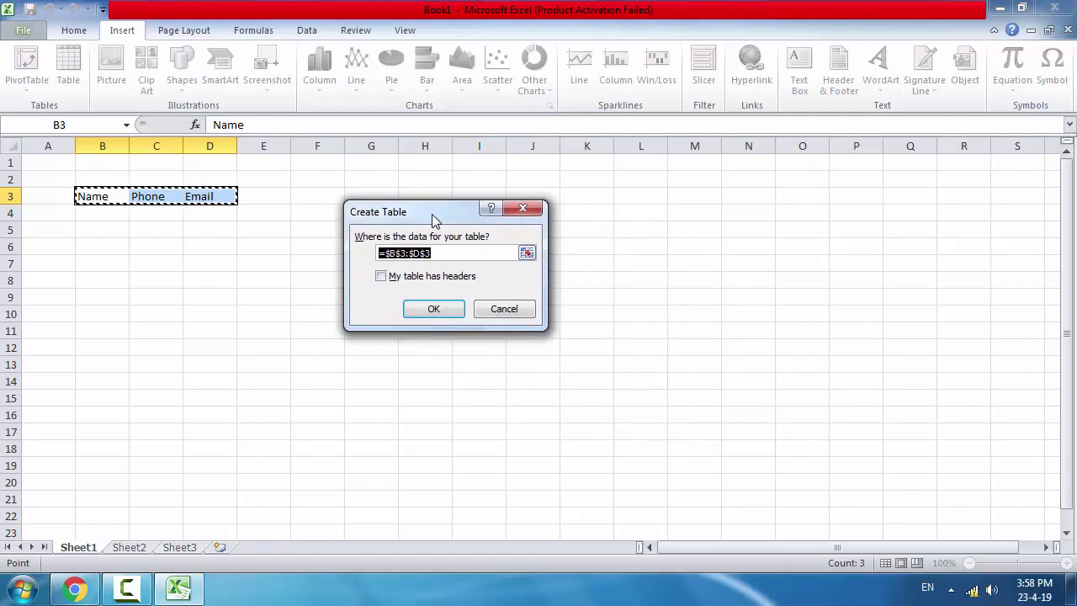
{"action": "left_click_drag", "start_coordinate": [359, 257], "coordinate": [483, 290]}
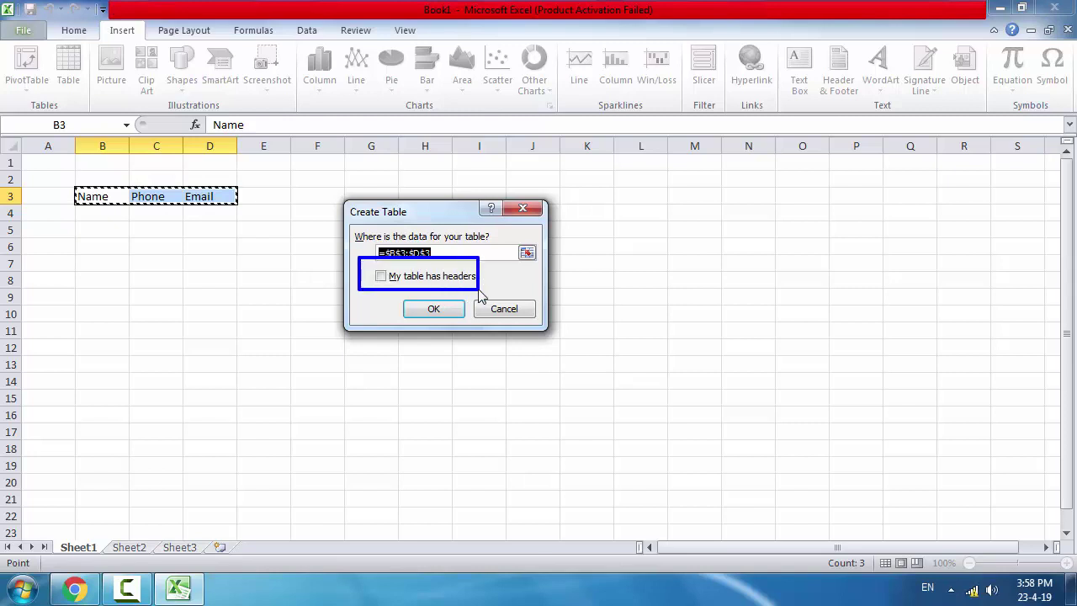
{"action": "left_click", "coordinate": [382, 277]}
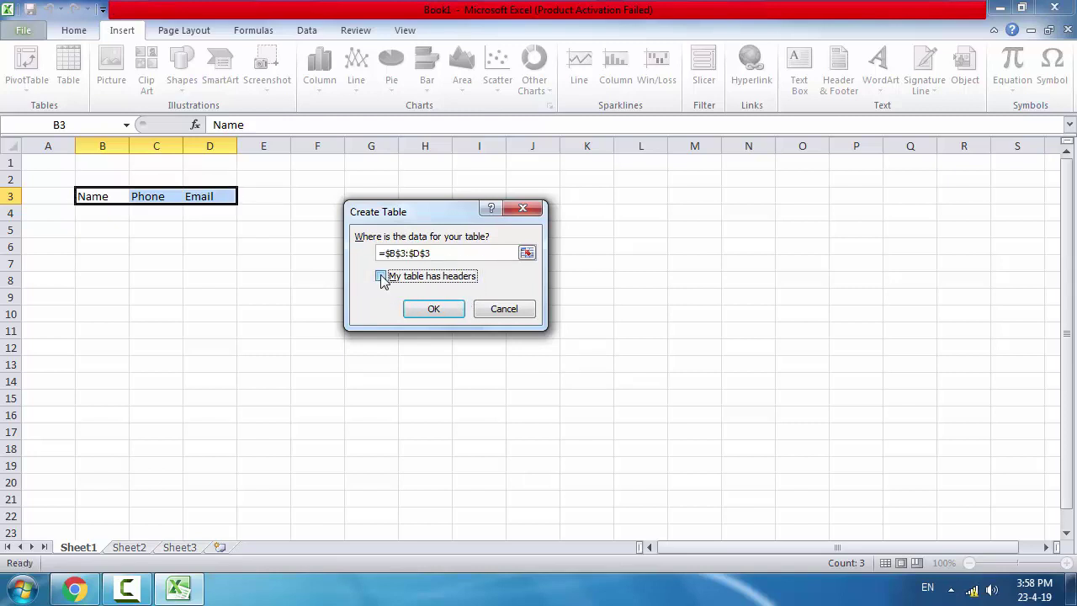
{"action": "left_click", "coordinate": [435, 311]}
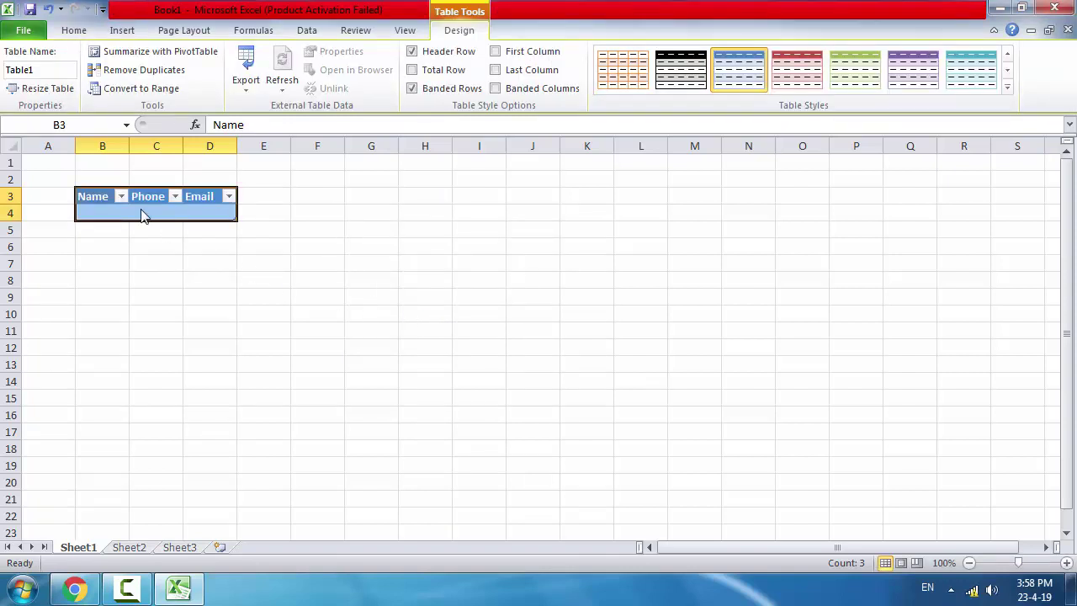
Select header cell B3, then cell C7 outside Table1 to leave the table.
{"action": "left_click_drag", "start_coordinate": [57, 173], "coordinate": [256, 234]}
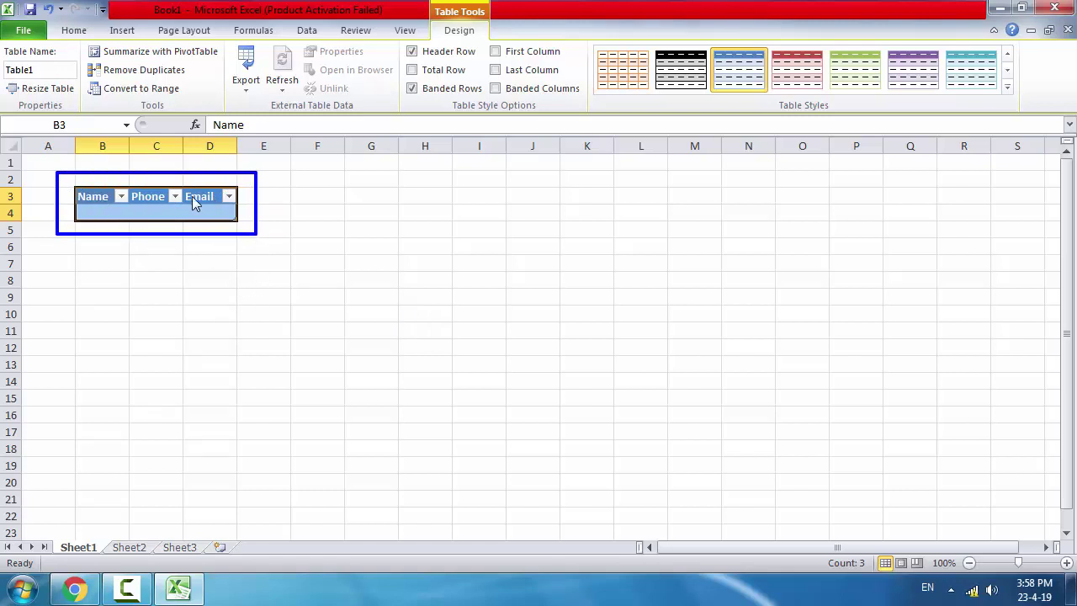
{"action": "left_click", "coordinate": [98, 201]}
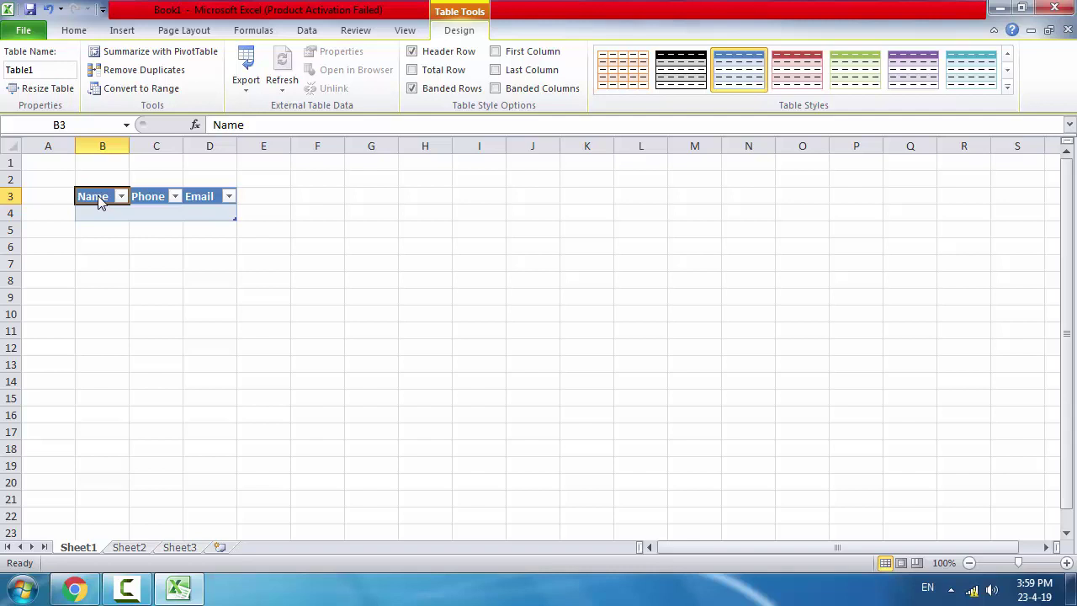
{"action": "left_click", "coordinate": [175, 268]}
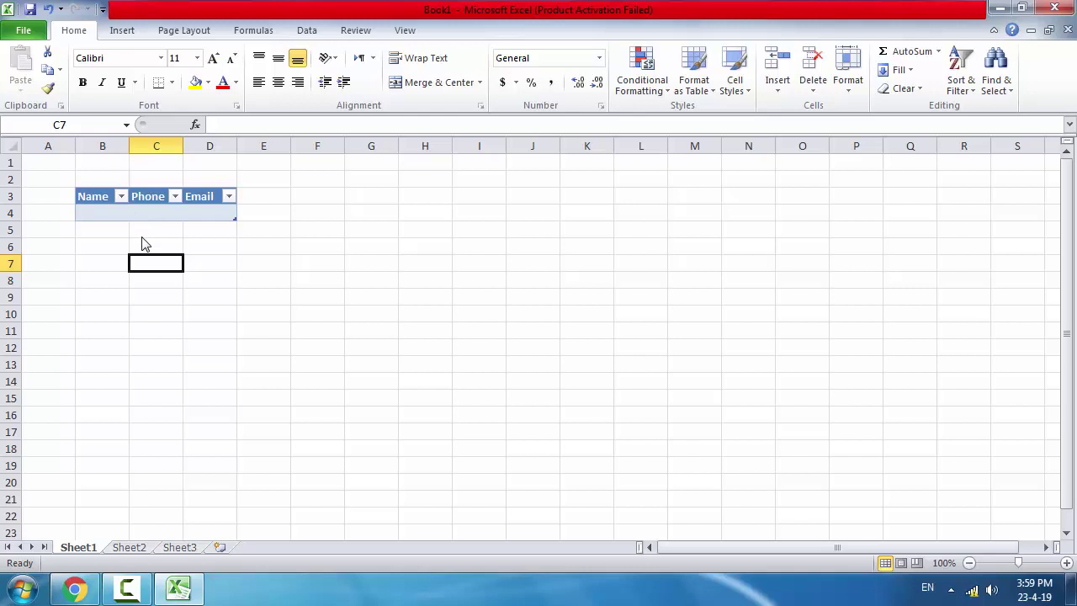
{"action": "left_click_drag", "start_coordinate": [5, 45], "coordinate": [1033, 111]}
Open the Quick Access Toolbar's More Commands settings, then close them.
{"action": "left_click", "coordinate": [102, 12]}
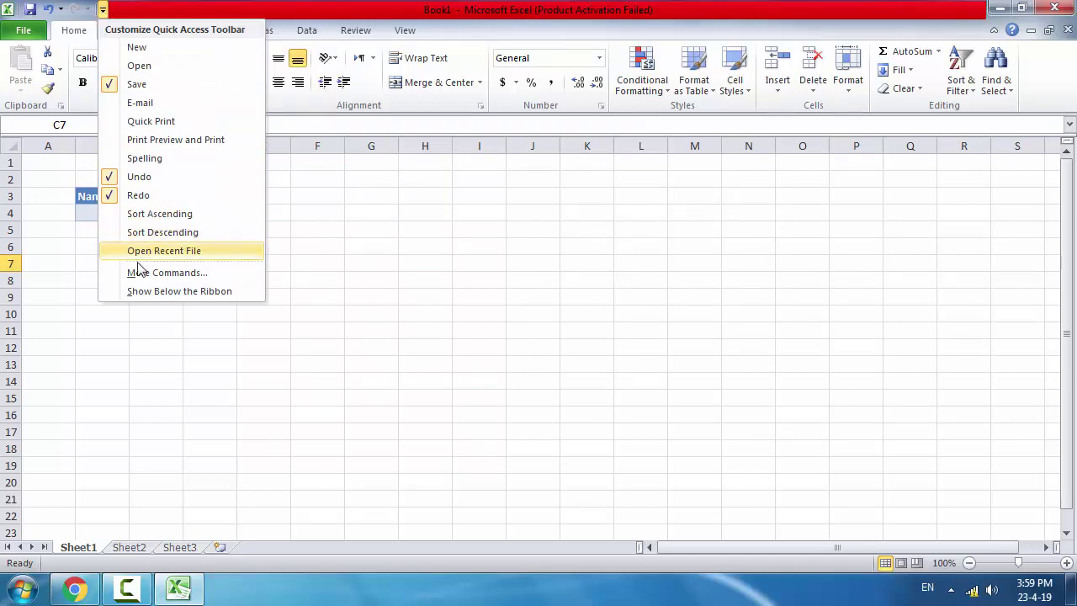
{"action": "left_click", "coordinate": [205, 277]}
{"action": "left_click_drag", "start_coordinate": [382, 20], "coordinate": [484, 21]}
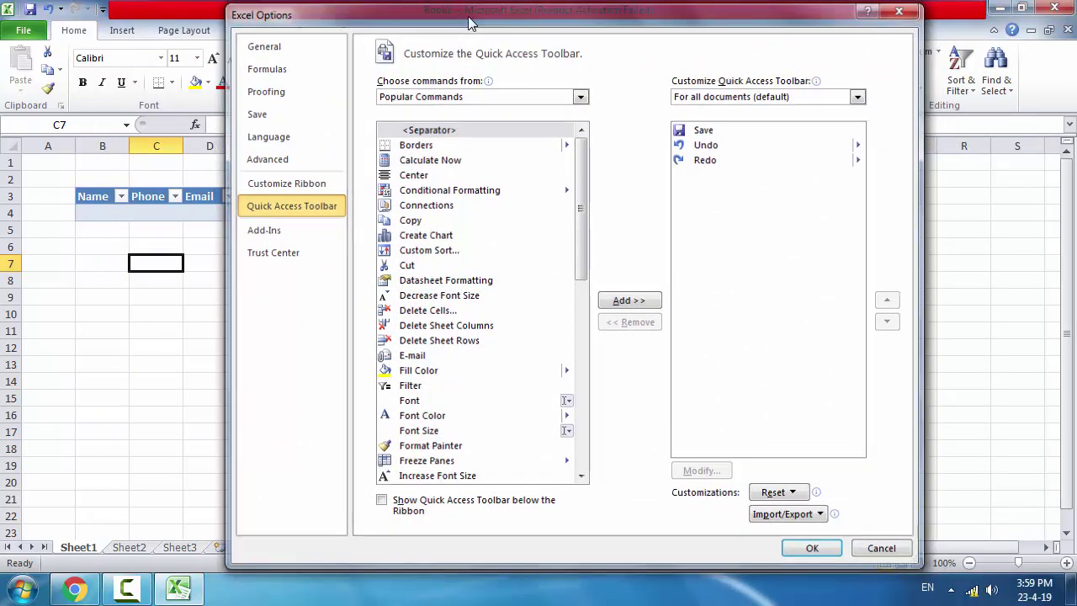
{"action": "key", "text": "Escape"}
Open Excel Options from the File view, showing the General page.
{"action": "left_click", "coordinate": [11, 34]}
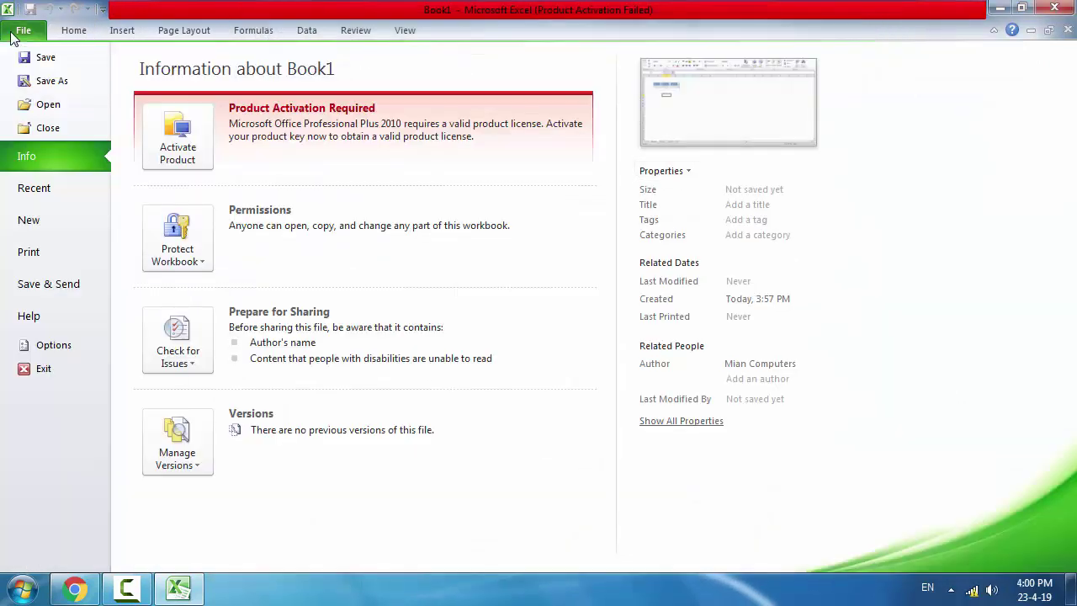
{"action": "left_click", "coordinate": [59, 346]}
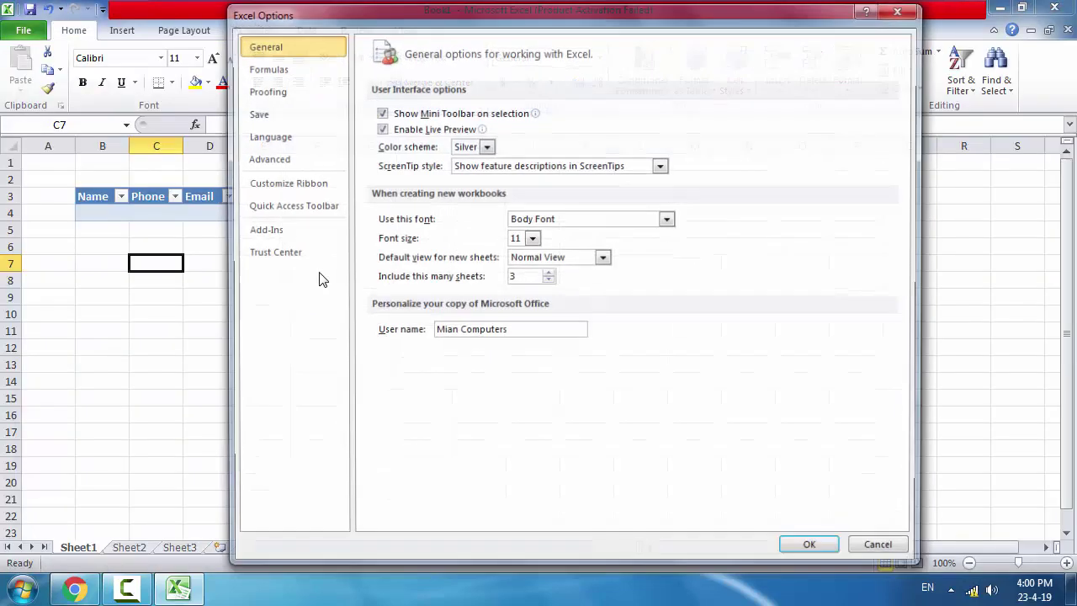
{"action": "left_click_drag", "start_coordinate": [498, 18], "coordinate": [452, 17]}
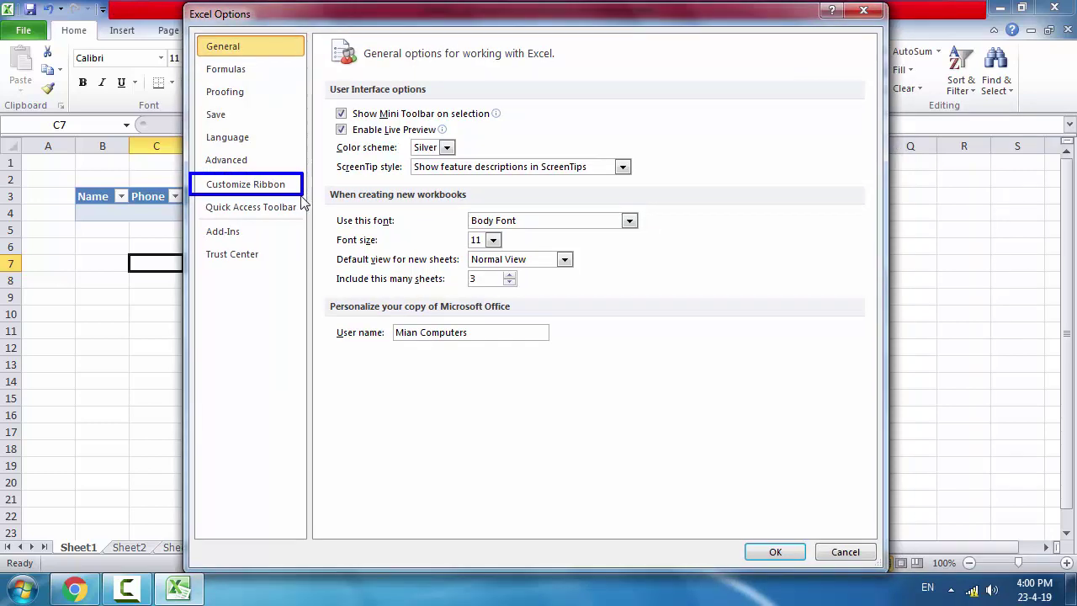
In Customize the Ribbon, list Commands Not in the Ribbon and select Form...
{"action": "left_click", "coordinate": [257, 187]}
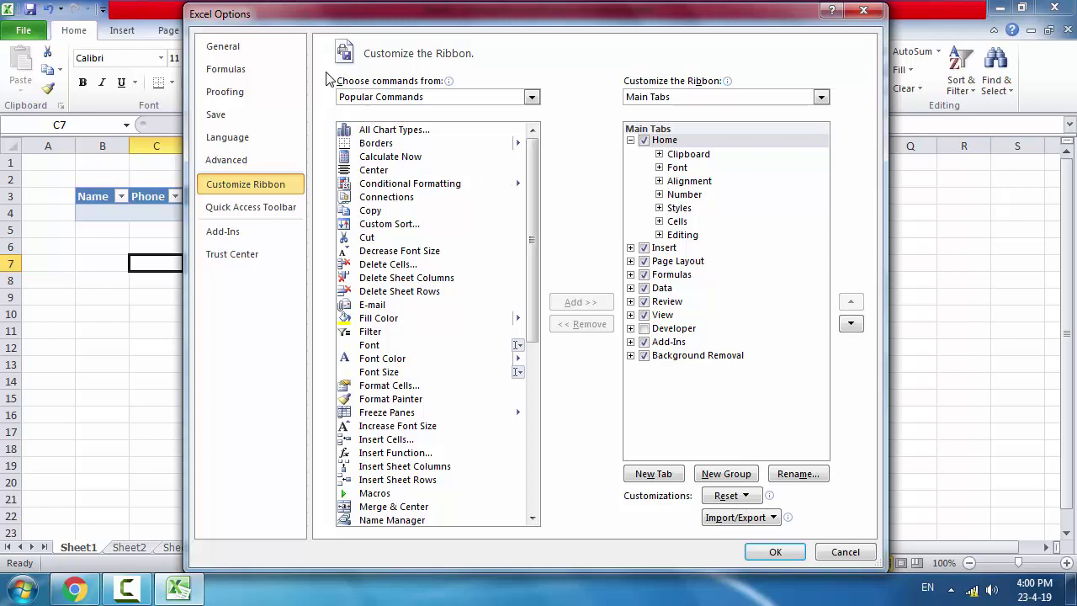
{"action": "left_click", "coordinate": [531, 97]}
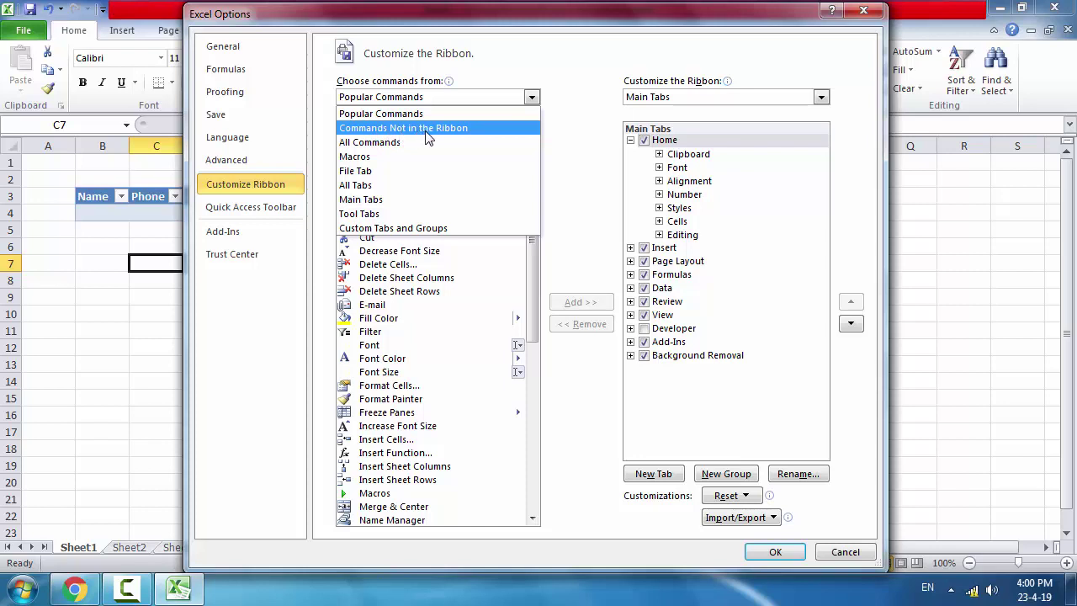
{"action": "left_click", "coordinate": [463, 134]}
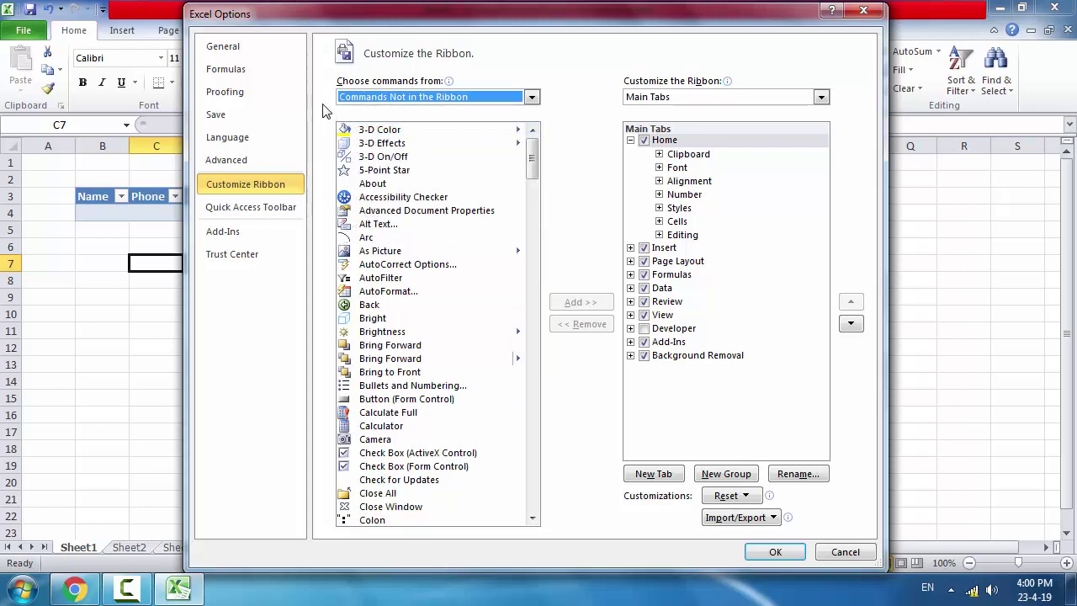
{"action": "left_click_drag", "start_coordinate": [330, 128], "coordinate": [535, 528]}
{"action": "mouse_move", "coordinate": [532, 156]}
{"action": "left_mouse_down"}
{"action": "mouse_move", "coordinate": [532, 223]}
{"action": "mouse_move", "coordinate": [496, 273]}
{"action": "left_mouse_up"}
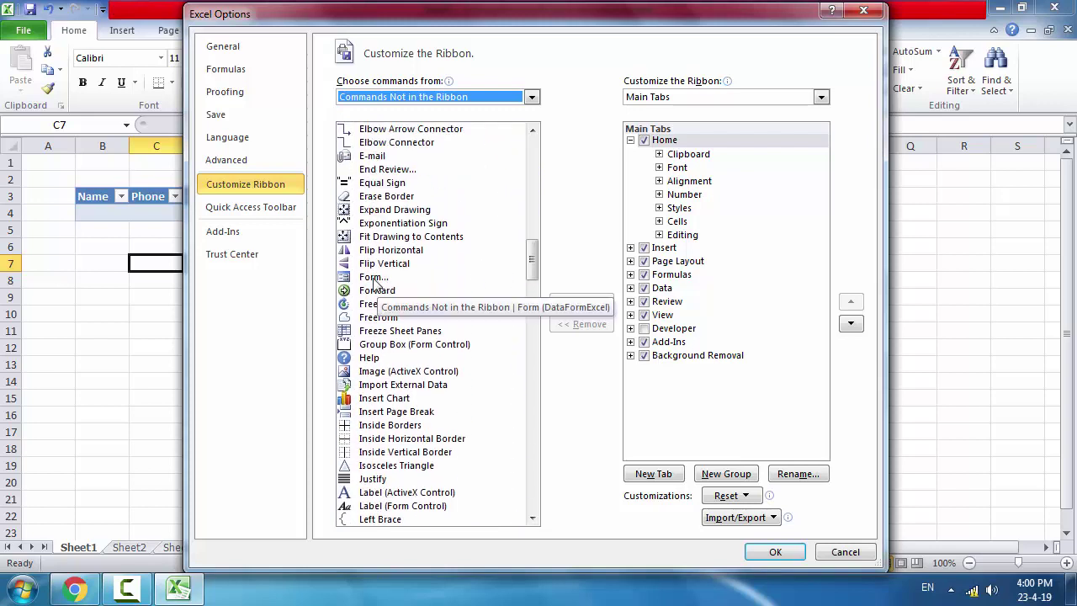
{"action": "left_click", "coordinate": [332, 277]}
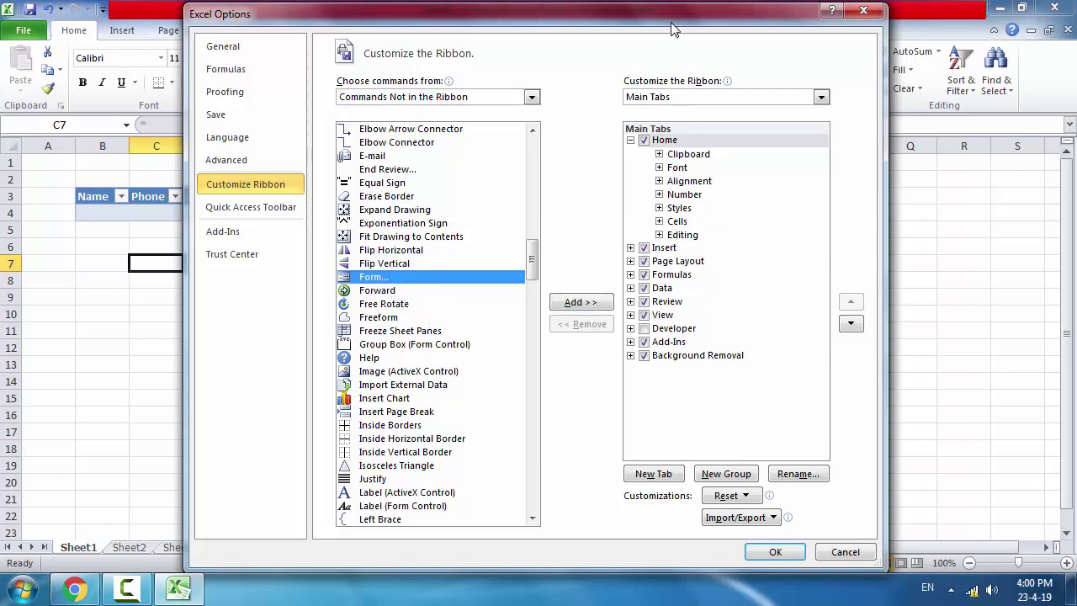
{"action": "mouse_move", "coordinate": [673, 30]}
{"action": "left_mouse_down"}
{"action": "mouse_move", "coordinate": [507, 239]}
{"action": "mouse_move", "coordinate": [592, 117]}
{"action": "mouse_move", "coordinate": [681, 34]}
{"action": "left_mouse_up"}
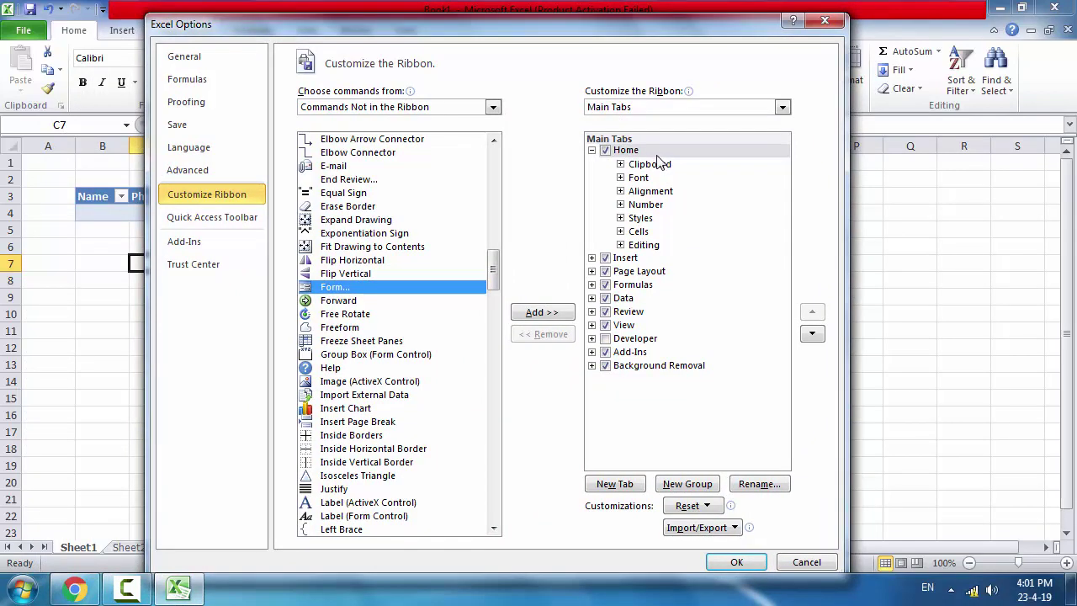
{"action": "left_click", "coordinate": [690, 486]}
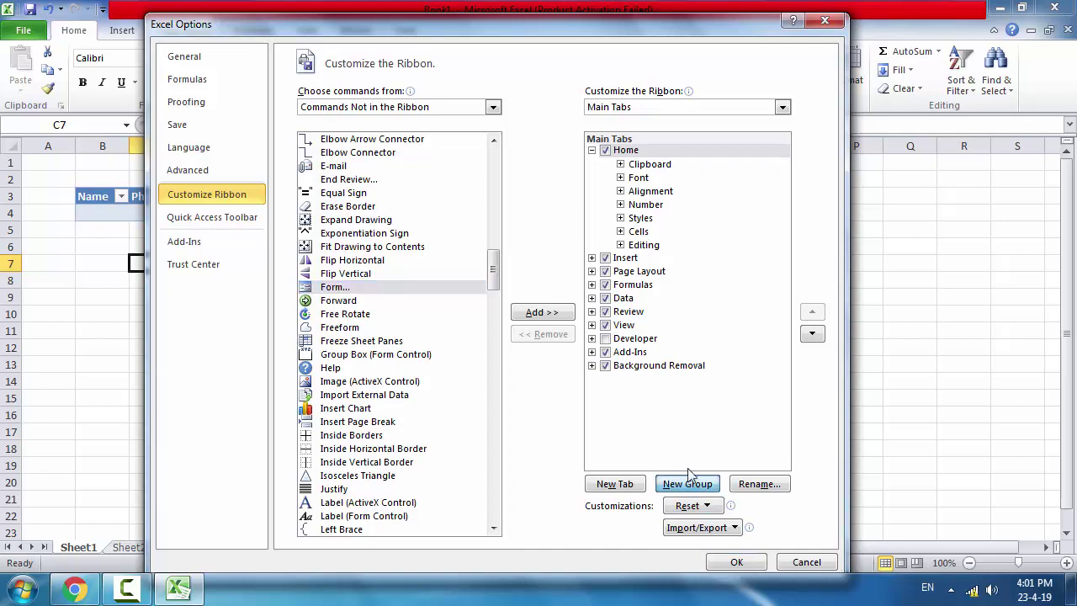
{"action": "mouse_move", "coordinate": [406, 22]}
{"action": "left_mouse_down"}
{"action": "mouse_move", "coordinate": [412, 178]}
{"action": "mouse_move", "coordinate": [432, 26]}
{"action": "left_mouse_up"}
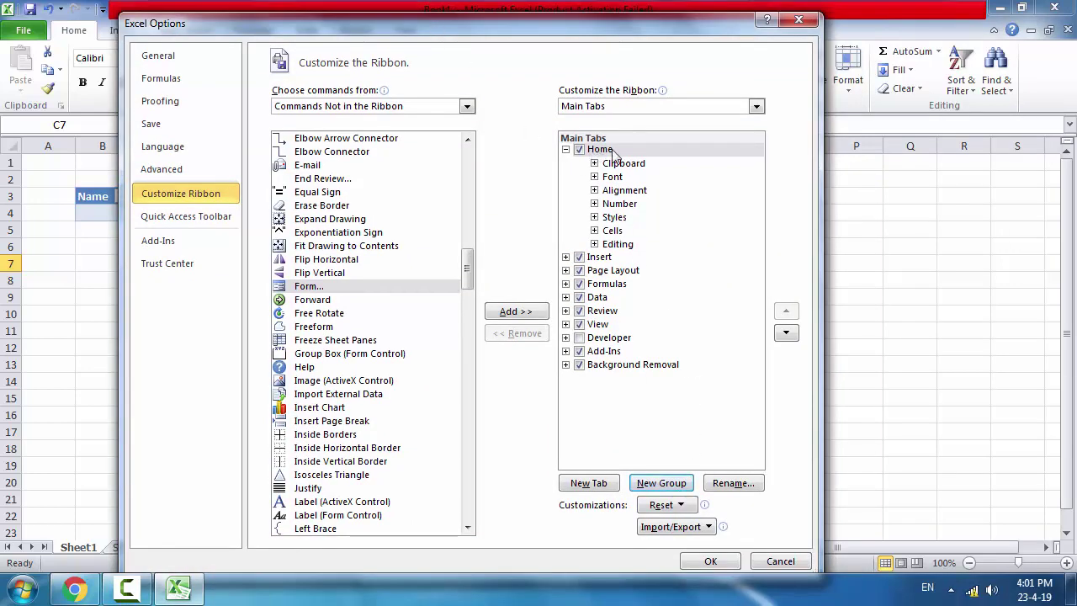
{"action": "mouse_move", "coordinate": [366, 24]}
{"action": "left_mouse_down"}
{"action": "mouse_move", "coordinate": [563, 180]}
{"action": "mouse_move", "coordinate": [337, 37]}
{"action": "left_mouse_up"}
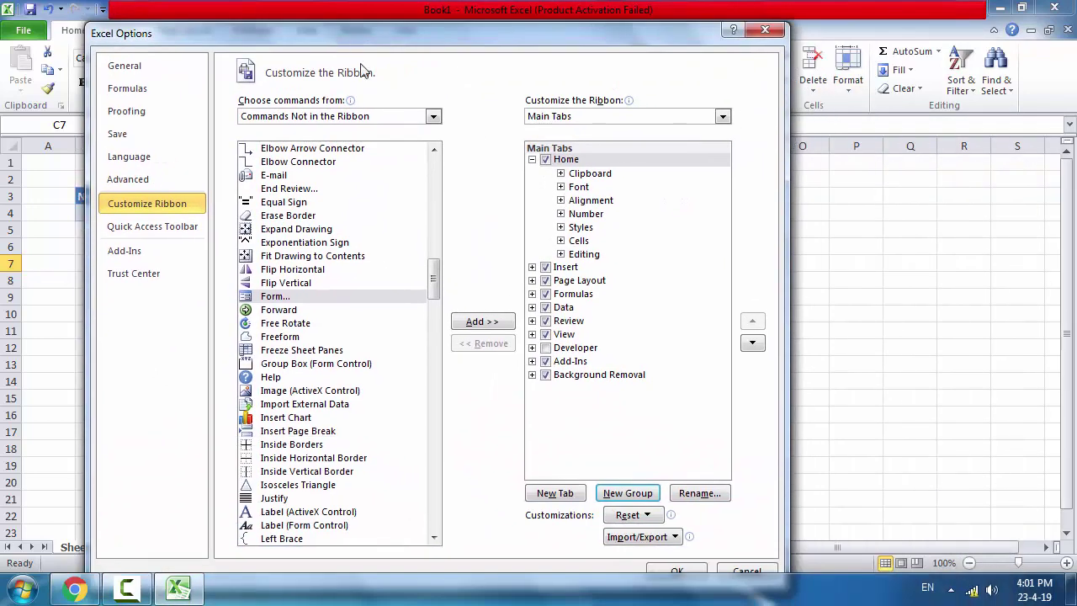
Add a New Tab (Custom) containing a New Group (Custom) after Home.
{"action": "left_click_drag", "start_coordinate": [544, 41], "coordinate": [511, 274]}
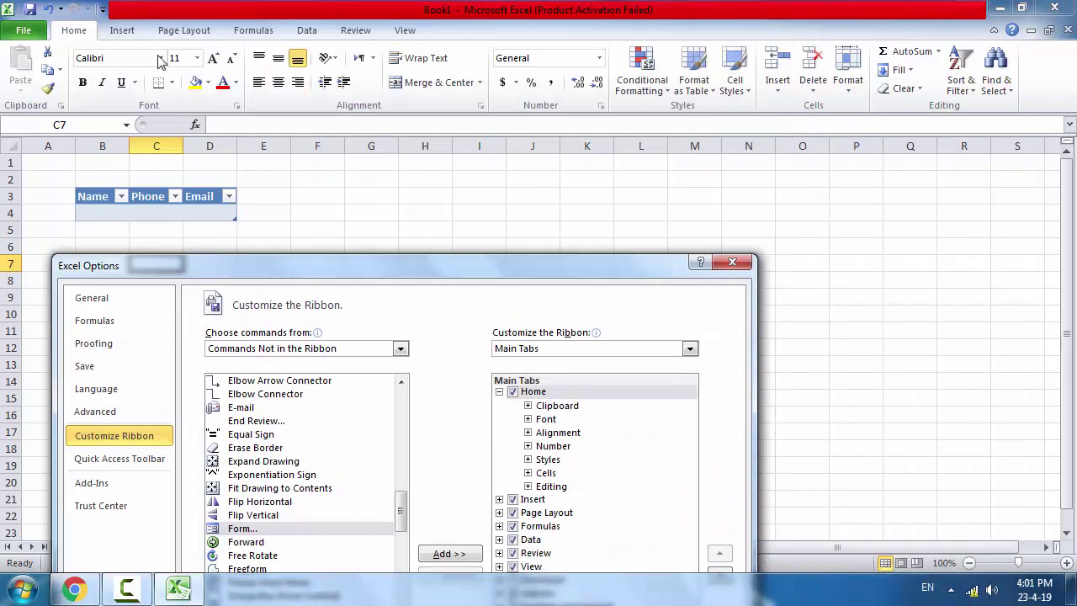
{"action": "mouse_move", "coordinate": [440, 257]}
{"action": "left_mouse_down"}
{"action": "mouse_move", "coordinate": [495, 48]}
{"action": "mouse_move", "coordinate": [526, 4]}
{"action": "left_mouse_up"}
{"action": "left_click", "coordinate": [607, 473]}
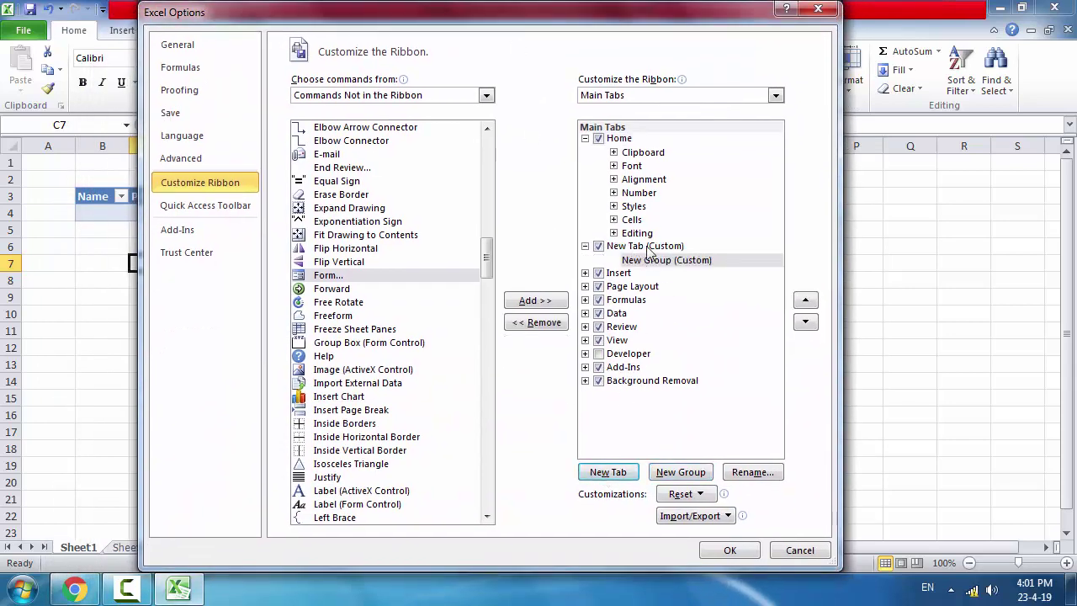
Rename New Tab (Custom) to 'Data entry Form' via its right-click Rename option.
{"action": "left_click", "coordinate": [646, 246]}
{"action": "right_click", "coordinate": [642, 246]}
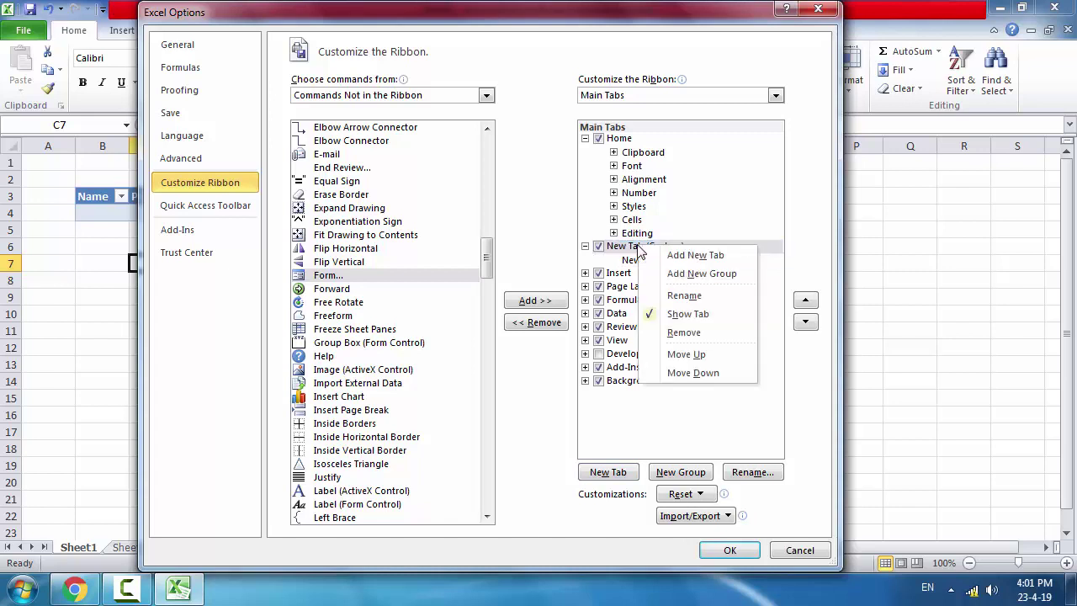
{"action": "left_click", "coordinate": [684, 296]}
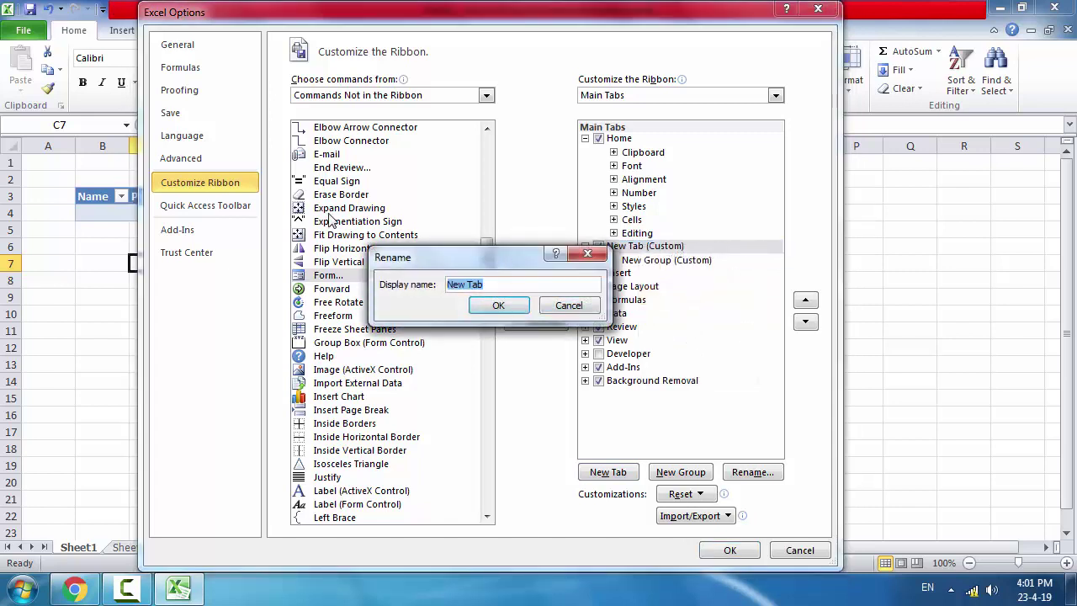
{"action": "type", "text": "Data entry Form"}
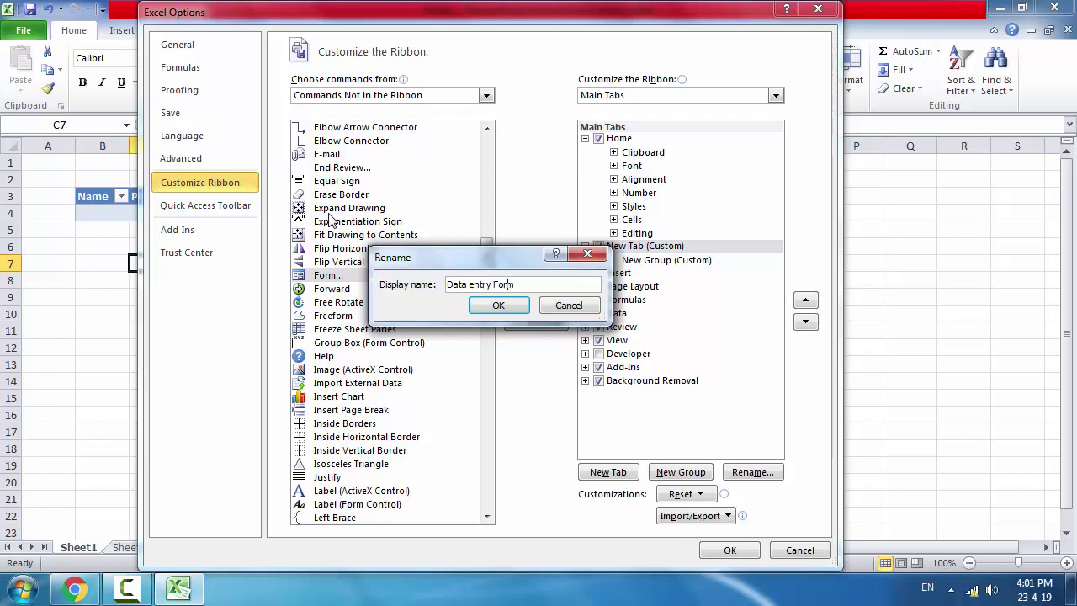
{"action": "double_click", "coordinate": [480, 285]}
{"action": "type", "text": "Entry"}
{"action": "left_click", "coordinate": [498, 305]}
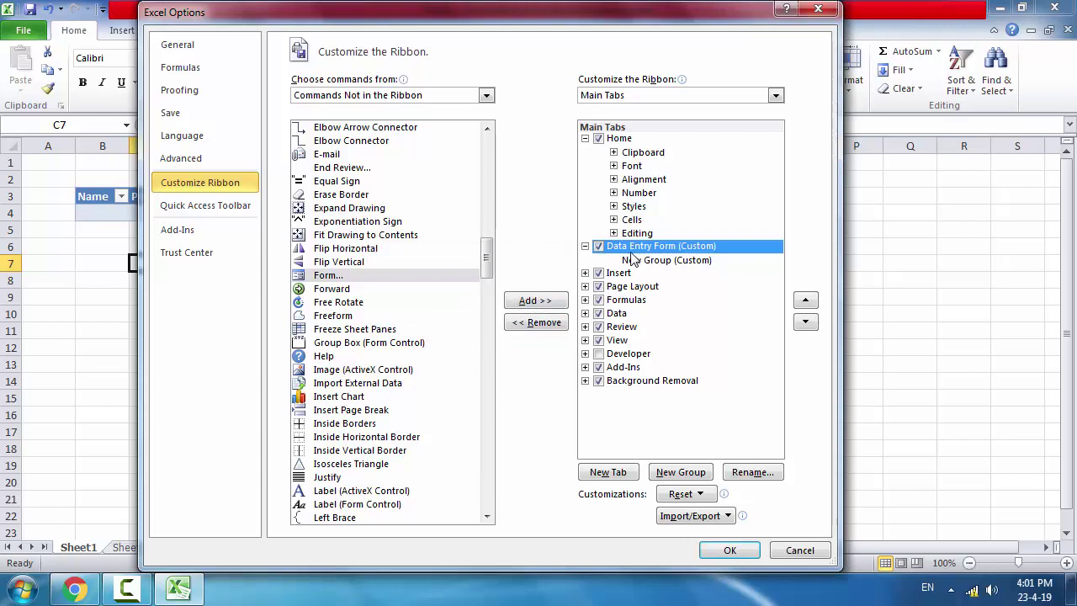
{"action": "mouse_move", "coordinate": [606, 21]}
{"action": "left_mouse_down"}
{"action": "mouse_move", "coordinate": [599, 188]}
{"action": "mouse_move", "coordinate": [552, 71]}
{"action": "left_mouse_up"}
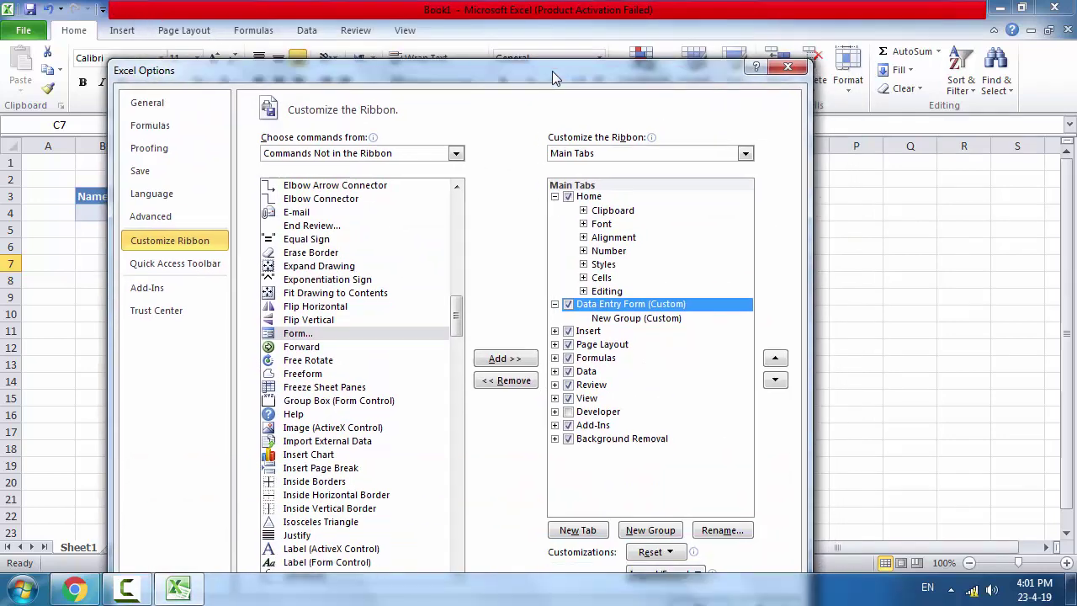
{"action": "left_click", "coordinate": [637, 320]}
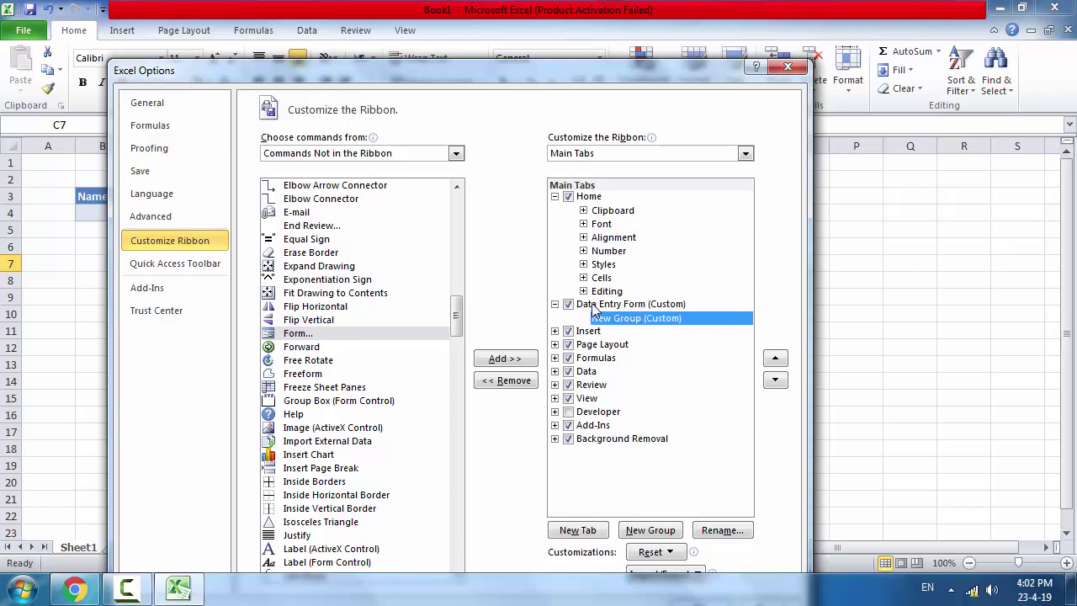
Rename New Group (Custom) to 'Form' and assign it a symbol.
{"action": "right_click", "coordinate": [637, 327]}
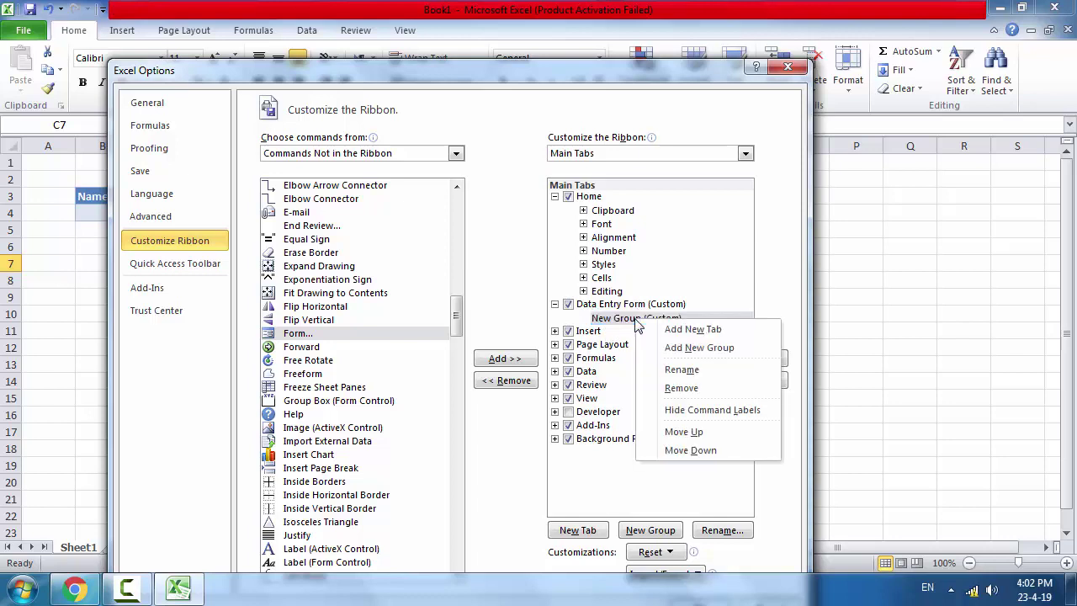
{"action": "left_click", "coordinate": [682, 373]}
{"action": "mouse_move", "coordinate": [477, 228]}
{"action": "left_mouse_down"}
{"action": "mouse_move", "coordinate": [435, 218]}
{"action": "mouse_move", "coordinate": [430, 204]}
{"action": "left_mouse_up"}
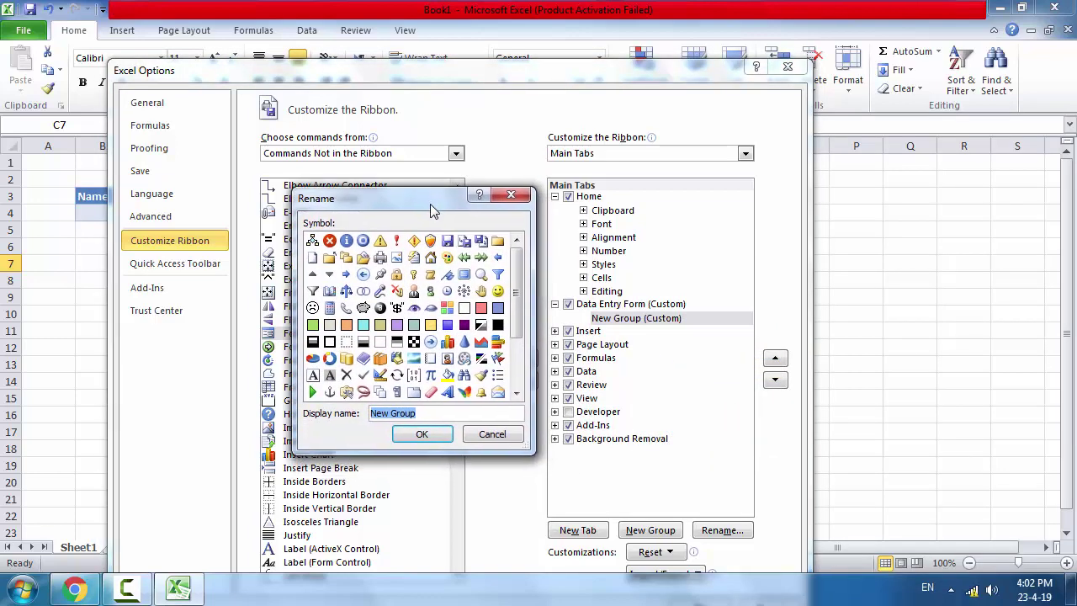
{"action": "left_click", "coordinate": [413, 393]}
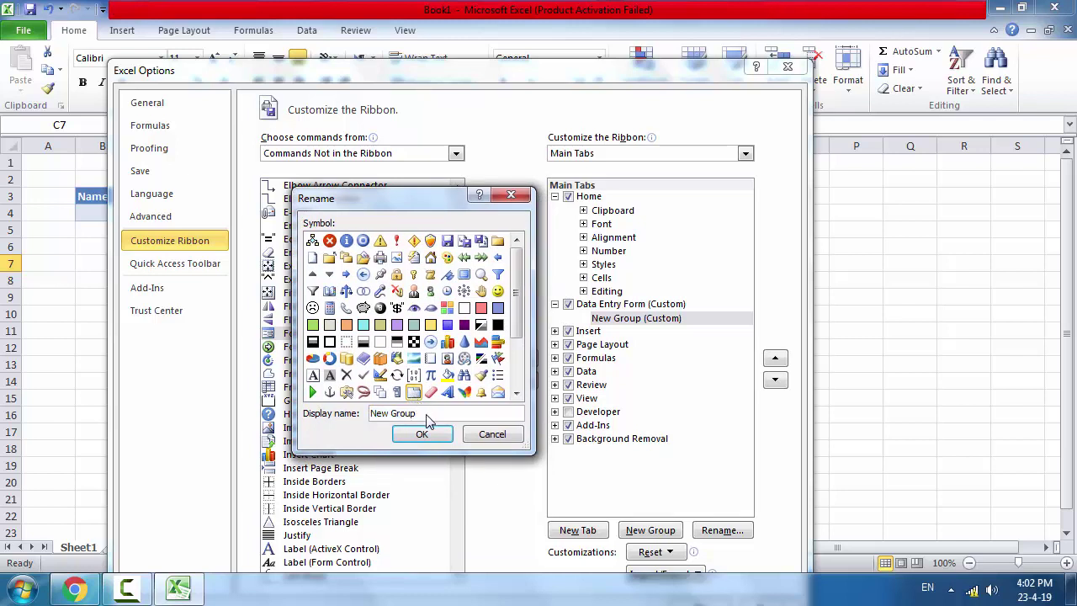
{"action": "left_click", "coordinate": [426, 418]}
{"action": "left_click_drag", "start_coordinate": [426, 418], "coordinate": [354, 418]}
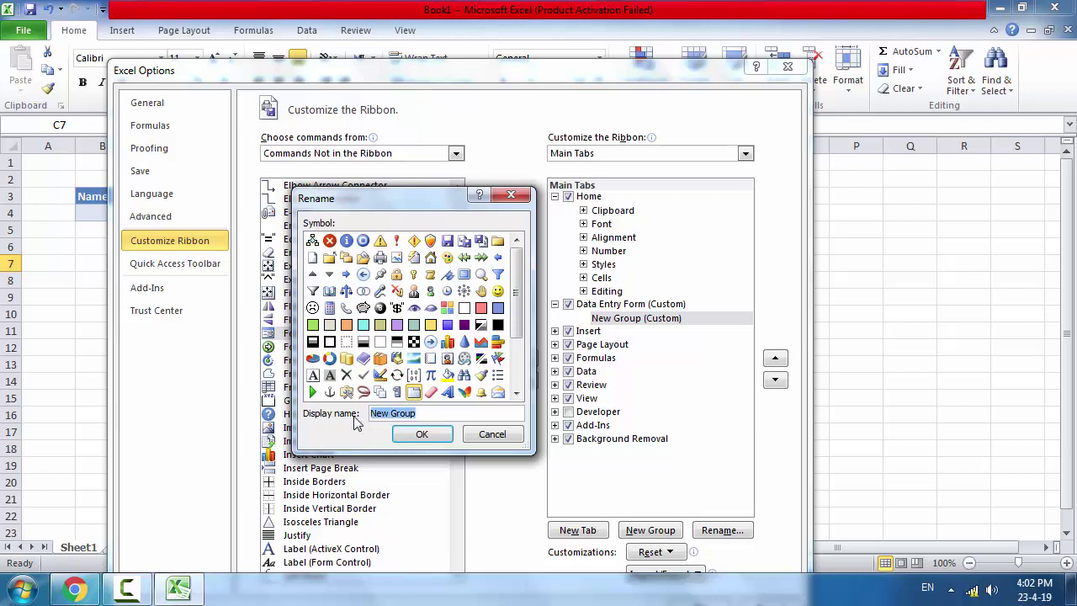
{"action": "type", "text": "Form"}
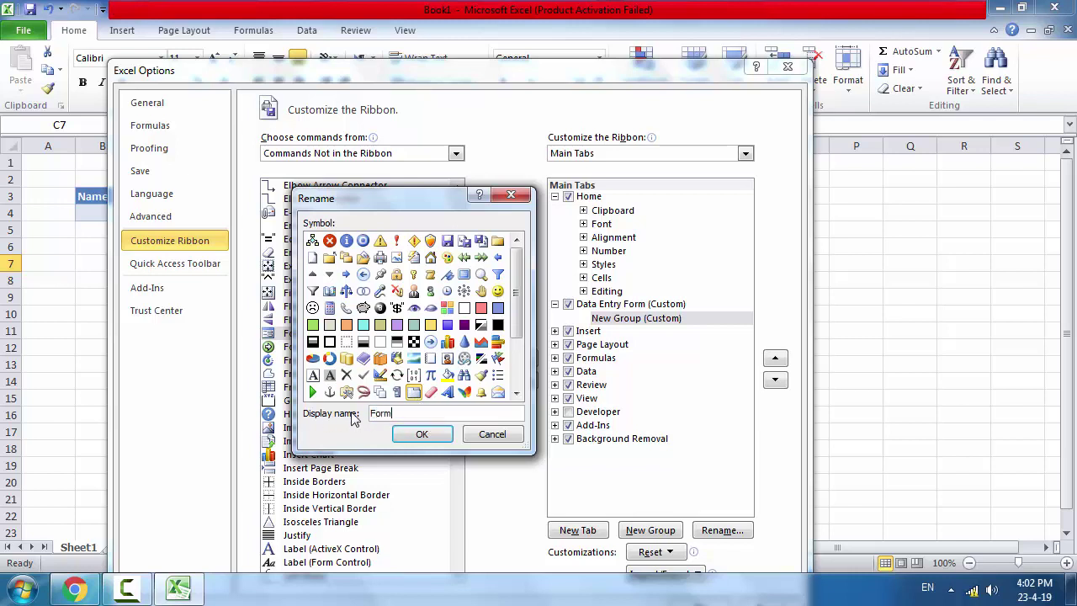
{"action": "left_click", "coordinate": [421, 439]}
{"action": "left_click", "coordinate": [422, 436]}
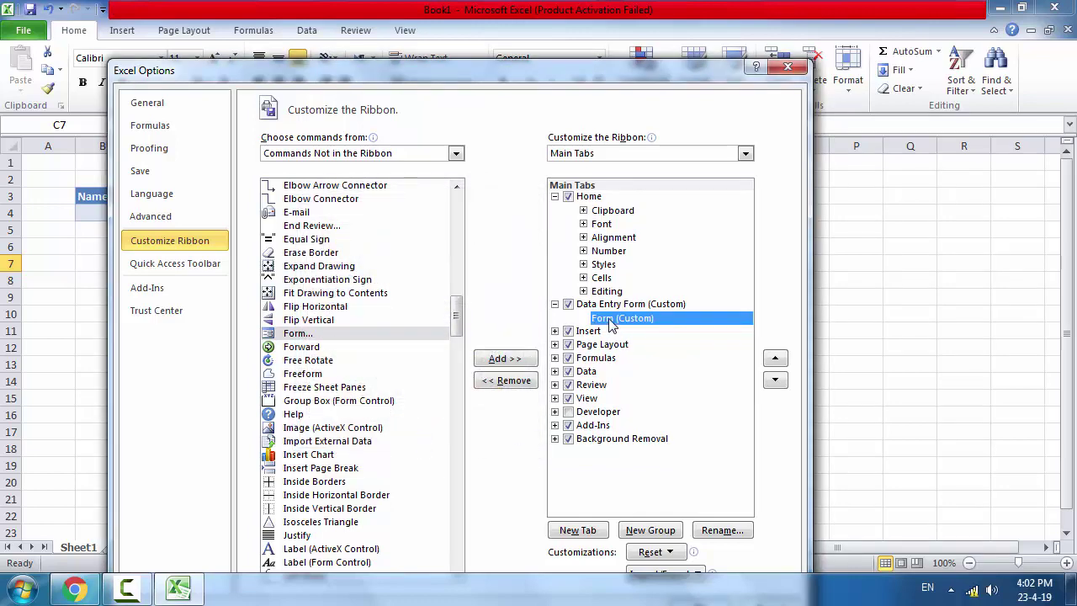
{"action": "left_click_drag", "start_coordinate": [582, 76], "coordinate": [591, 32]}
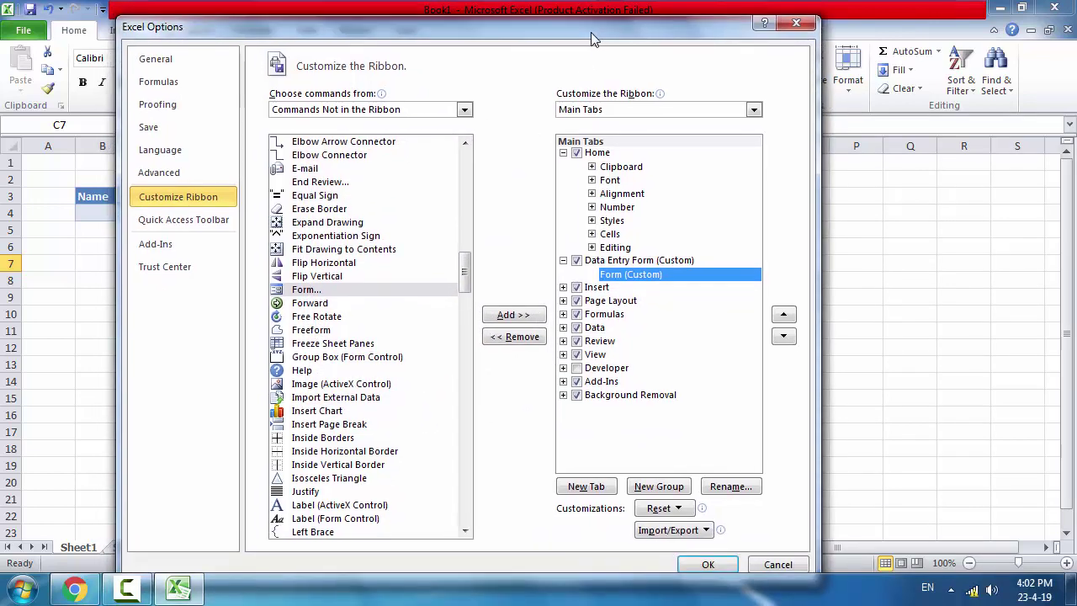
Apply the ribbon changes, view the new Data Entry Form tab, and open the Quick Access Toolbar menu.
{"action": "left_click", "coordinate": [706, 566]}
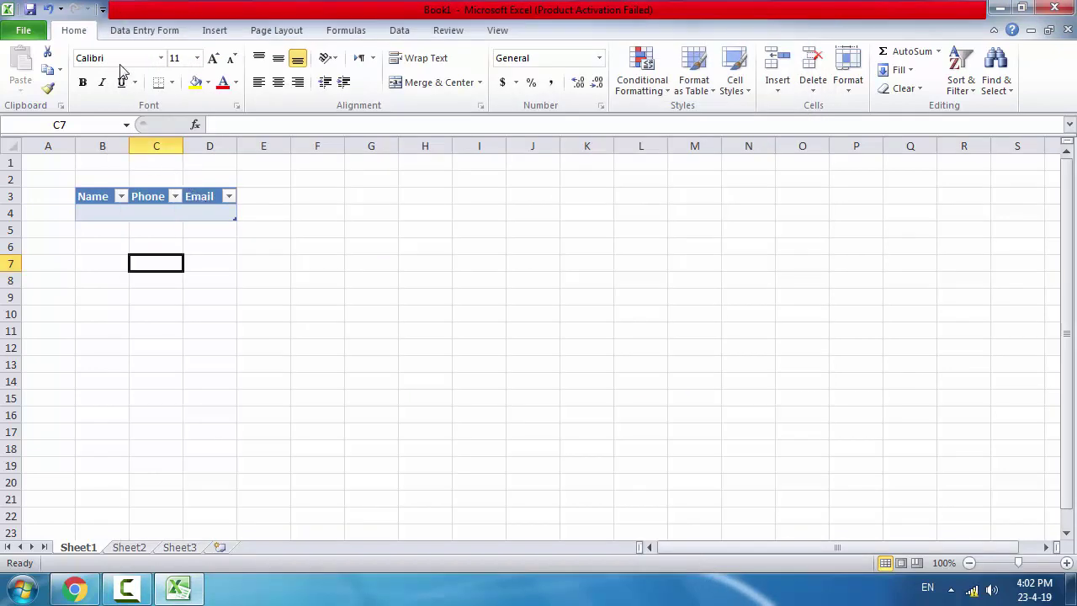
{"action": "left_click", "coordinate": [161, 37]}
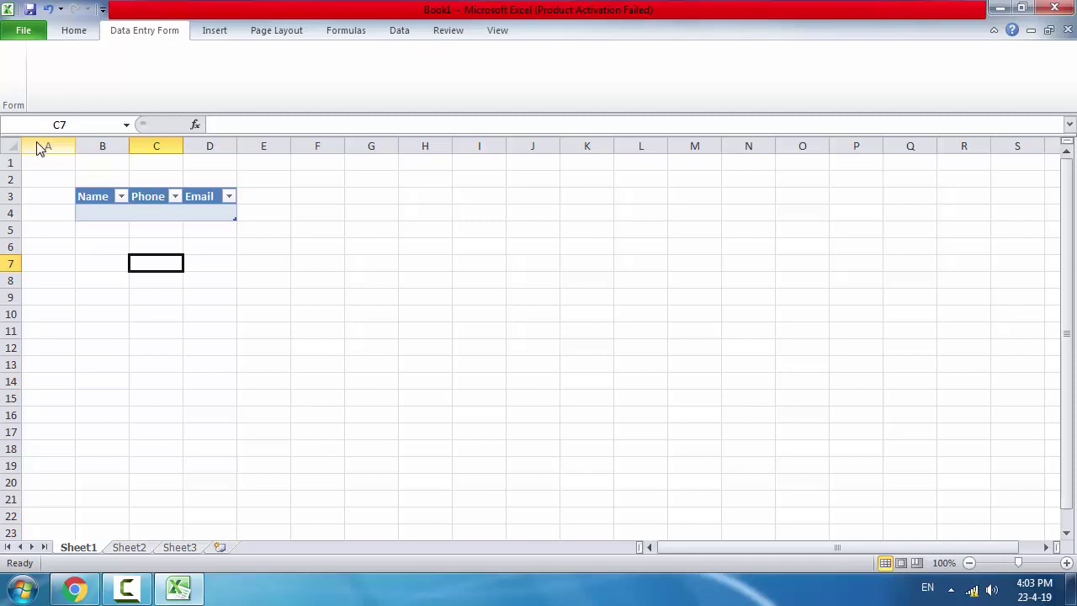
{"action": "left_click", "coordinate": [212, 247]}
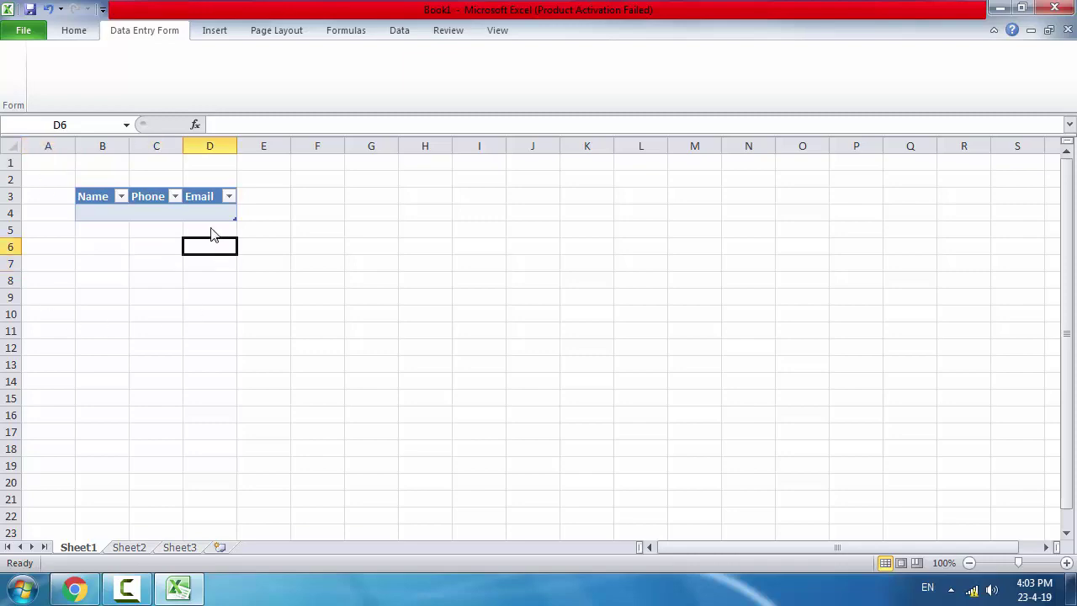
{"action": "left_click", "coordinate": [101, 10]}
Open Customize the Ribbon listing Commands Not in the Ribbon.
{"action": "left_click", "coordinate": [144, 275]}
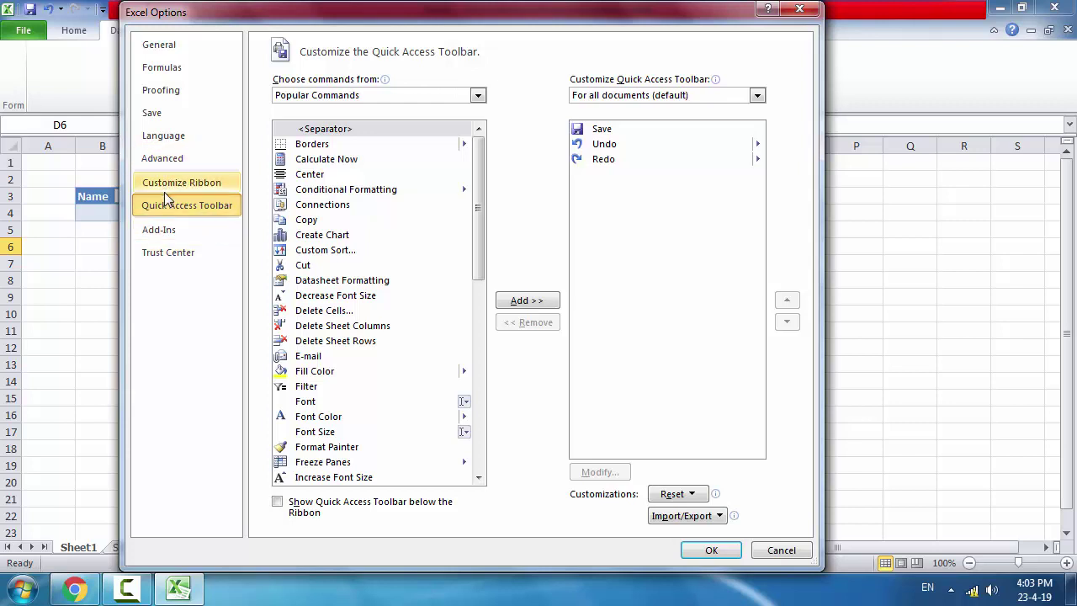
{"action": "left_click", "coordinate": [179, 190]}
{"action": "left_click", "coordinate": [406, 94]}
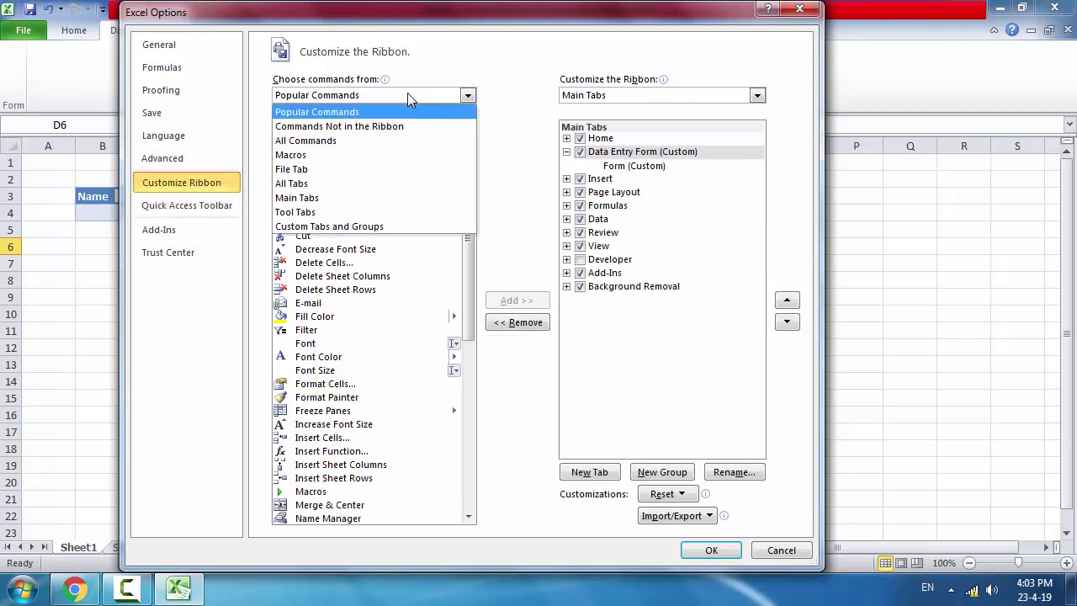
{"action": "left_click", "coordinate": [375, 128]}
{"action": "mouse_move", "coordinate": [469, 163]}
{"action": "left_mouse_down"}
{"action": "mouse_move", "coordinate": [468, 304]}
{"action": "mouse_move", "coordinate": [469, 272]}
{"action": "left_mouse_up"}
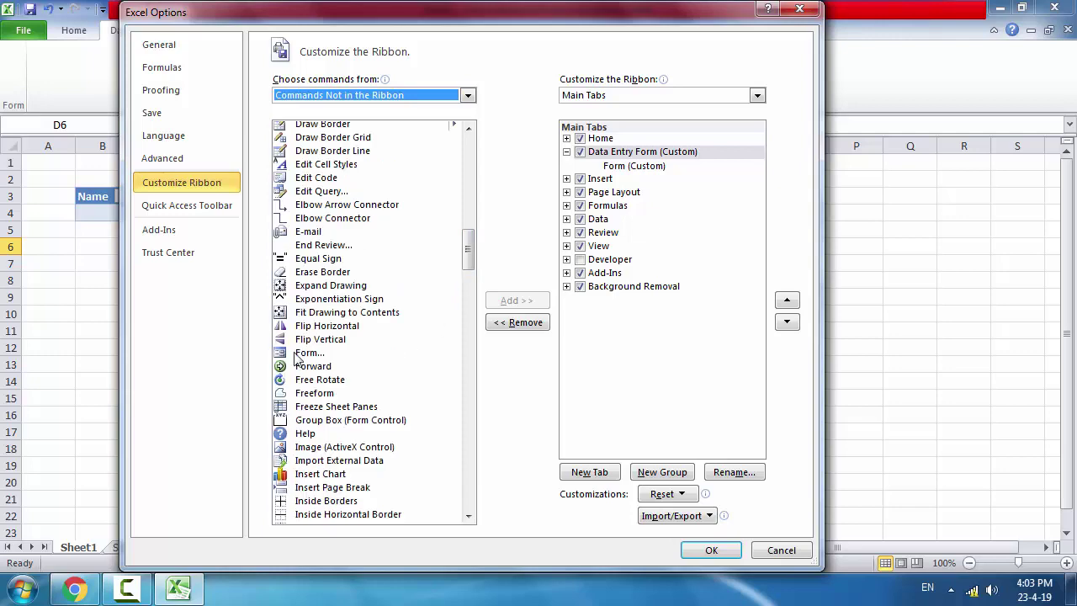
Add the Form... command into the Form (Custom) group.
{"action": "left_click", "coordinate": [299, 359]}
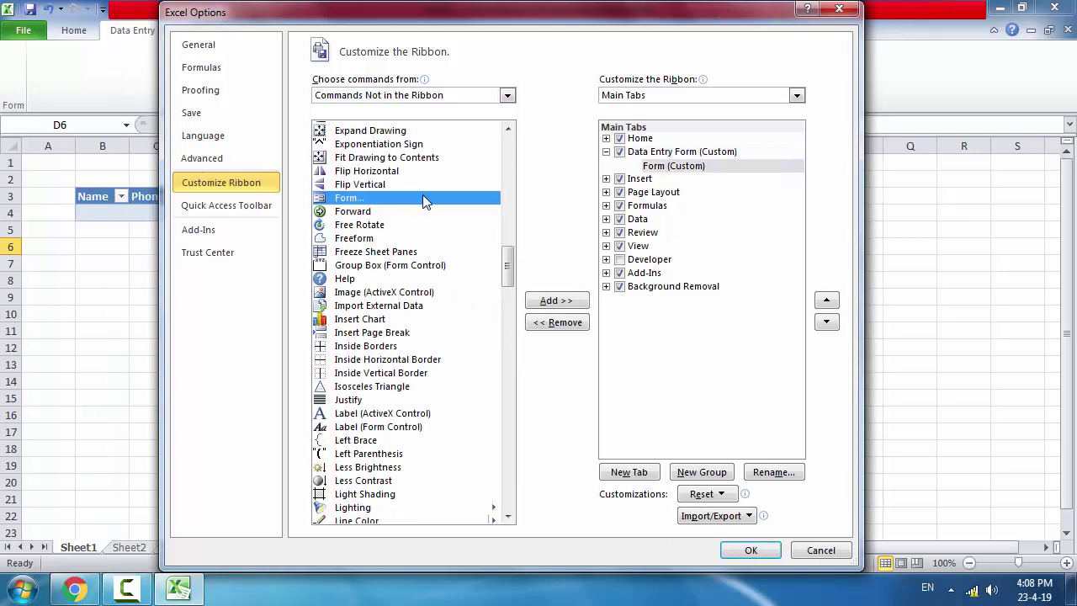
{"action": "left_click", "coordinate": [677, 168]}
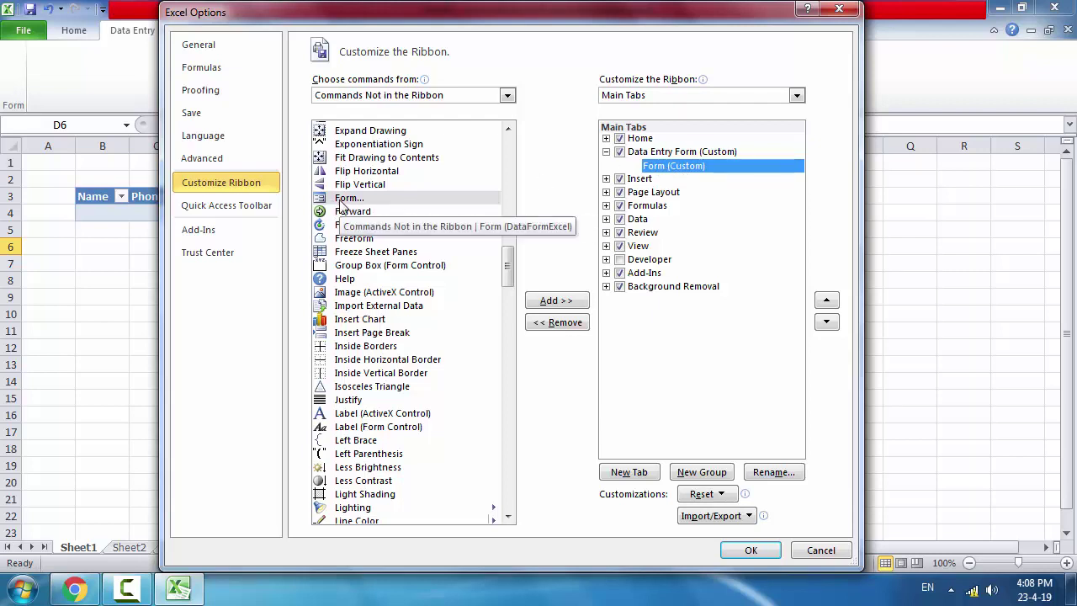
{"action": "left_click", "coordinate": [340, 202]}
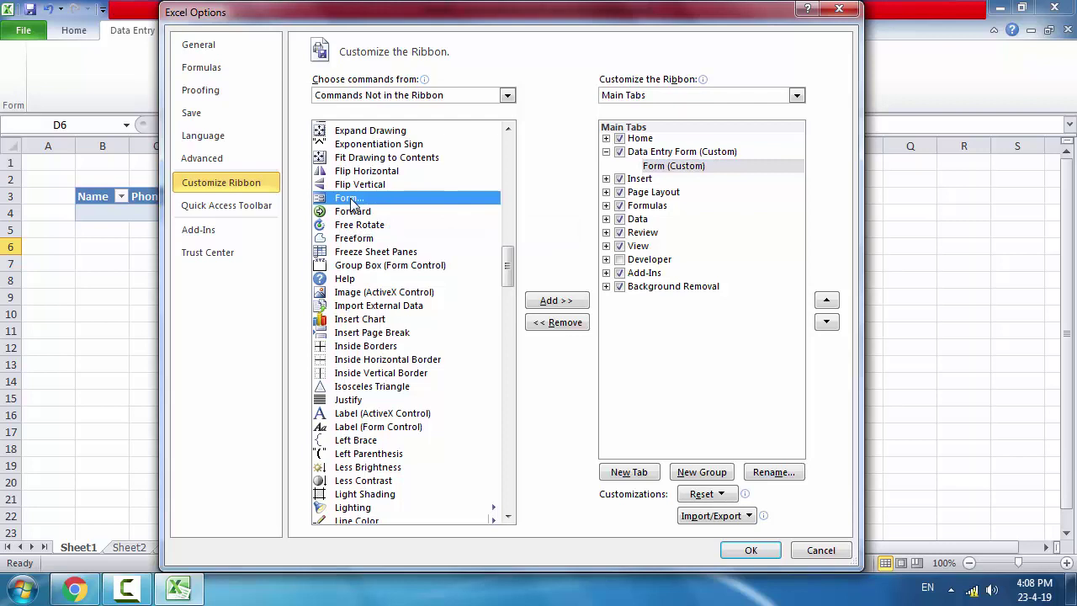
{"action": "left_click", "coordinate": [677, 168]}
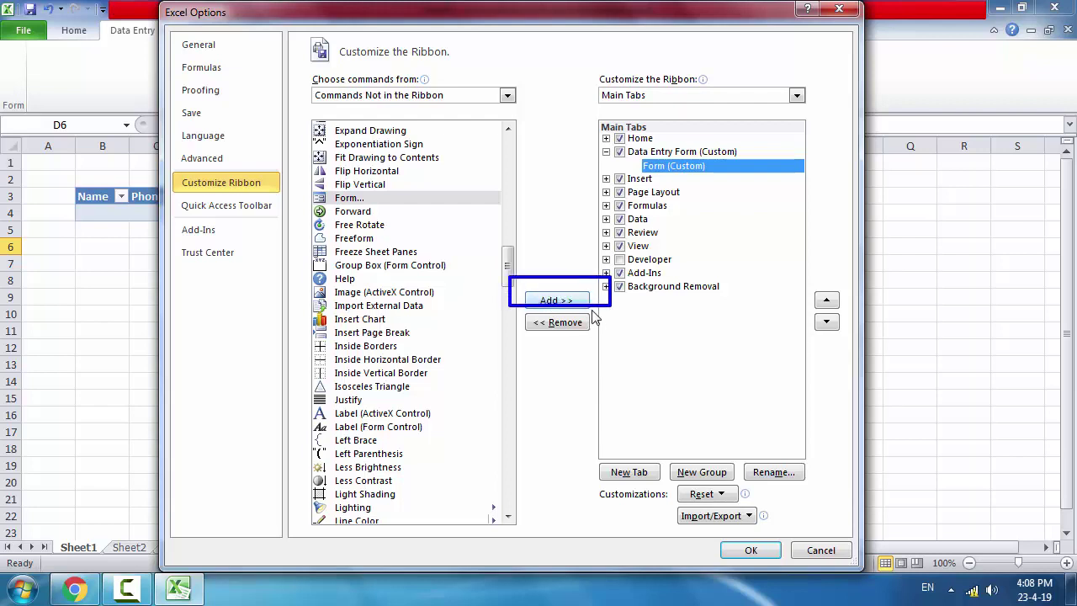
{"action": "left_click", "coordinate": [562, 302]}
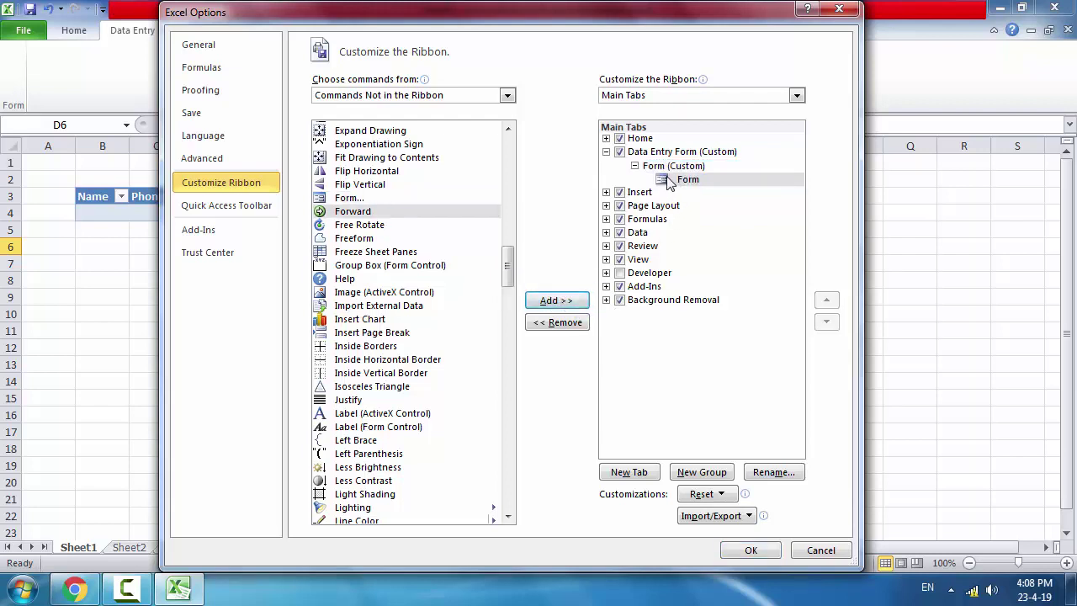
{"action": "left_click_drag", "start_coordinate": [617, 158], "coordinate": [730, 185]}
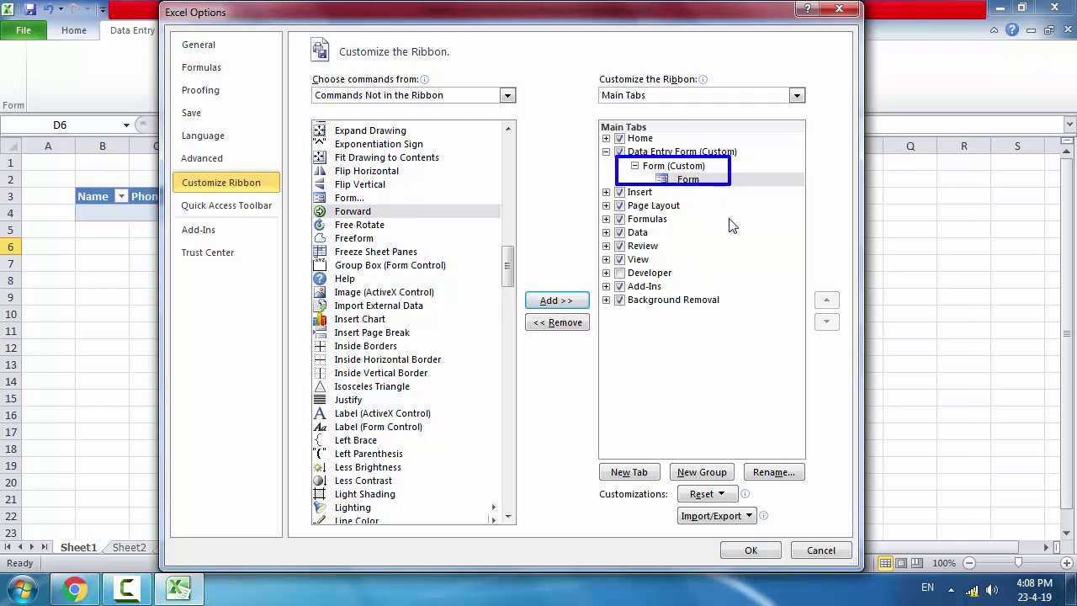
Save the ribbon change so Form shows on the Data Entry Form tab, then select header cell B3.
{"action": "left_click", "coordinate": [752, 551]}
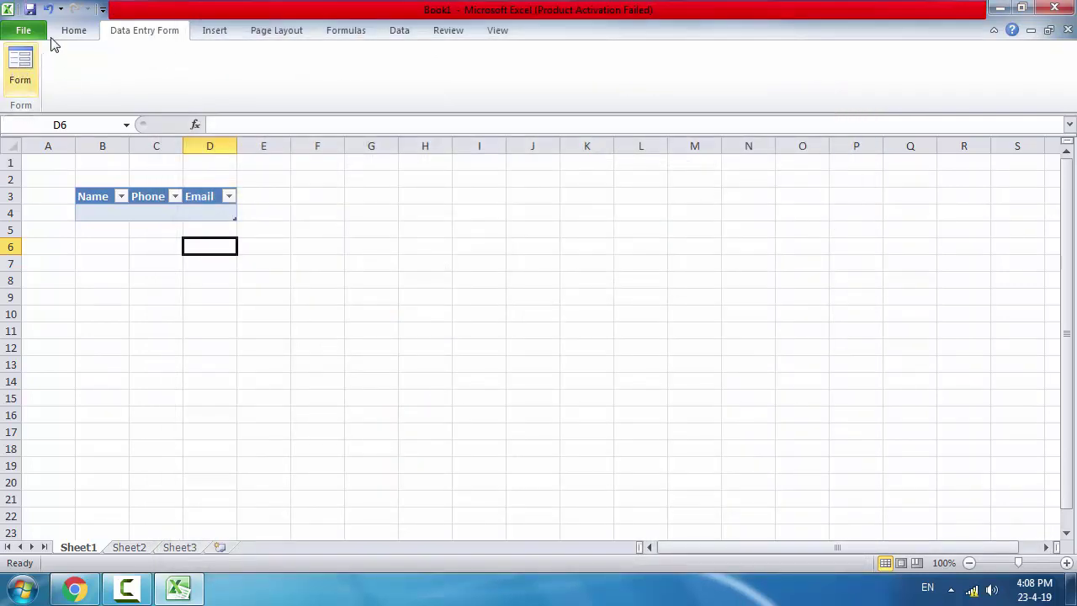
{"action": "key", "text": "Down"}
{"action": "key", "text": "Down"}
{"action": "key", "text": "Down"}
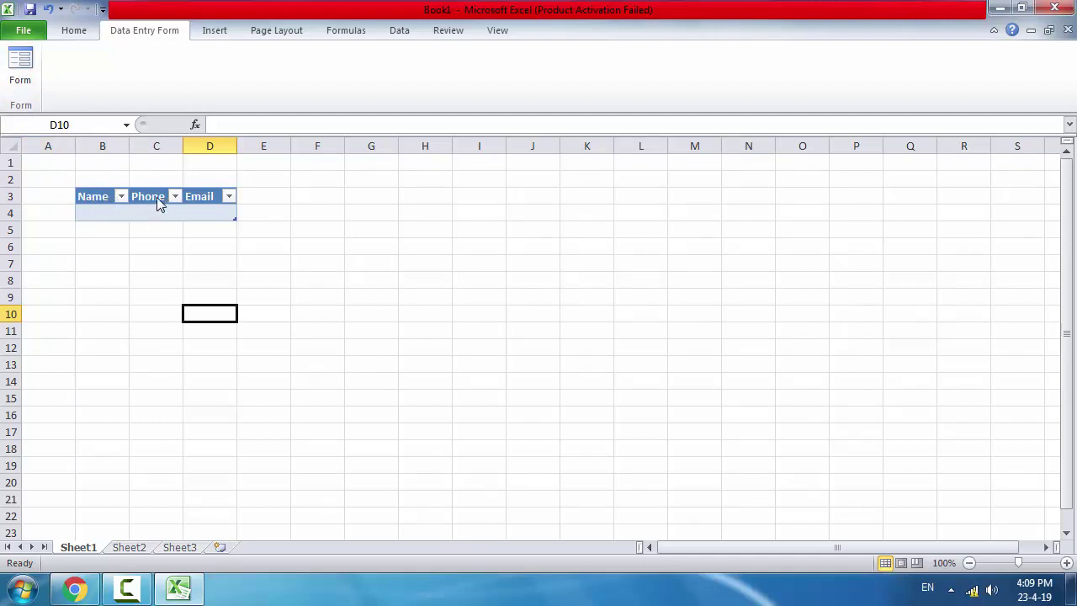
{"action": "left_click", "coordinate": [98, 202]}
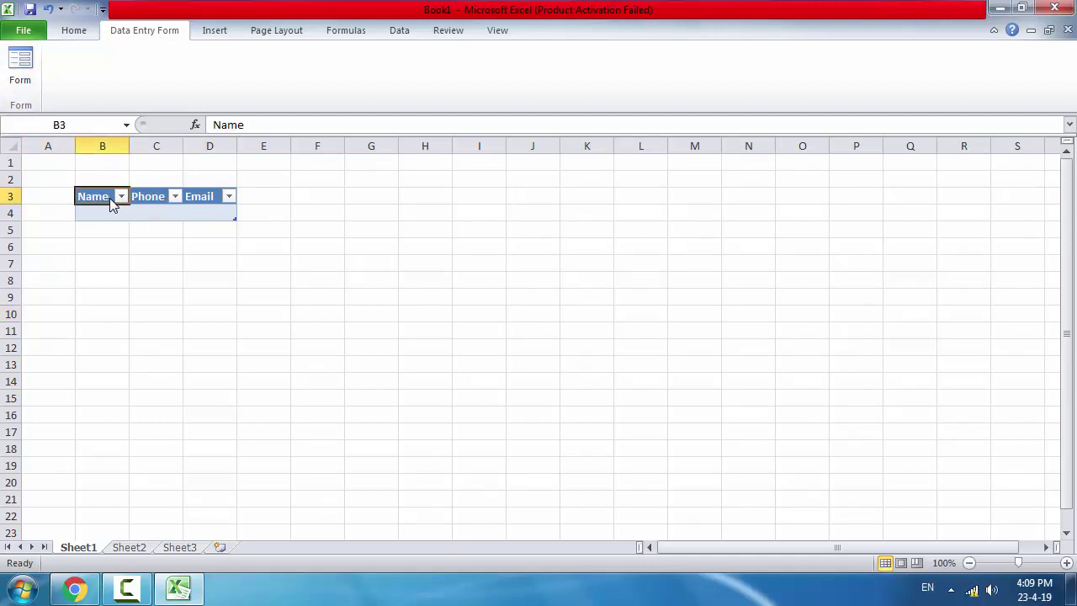
Open the data form from headers B3:D3 and add the first contact record.
{"action": "left_click_drag", "start_coordinate": [110, 202], "coordinate": [207, 200]}
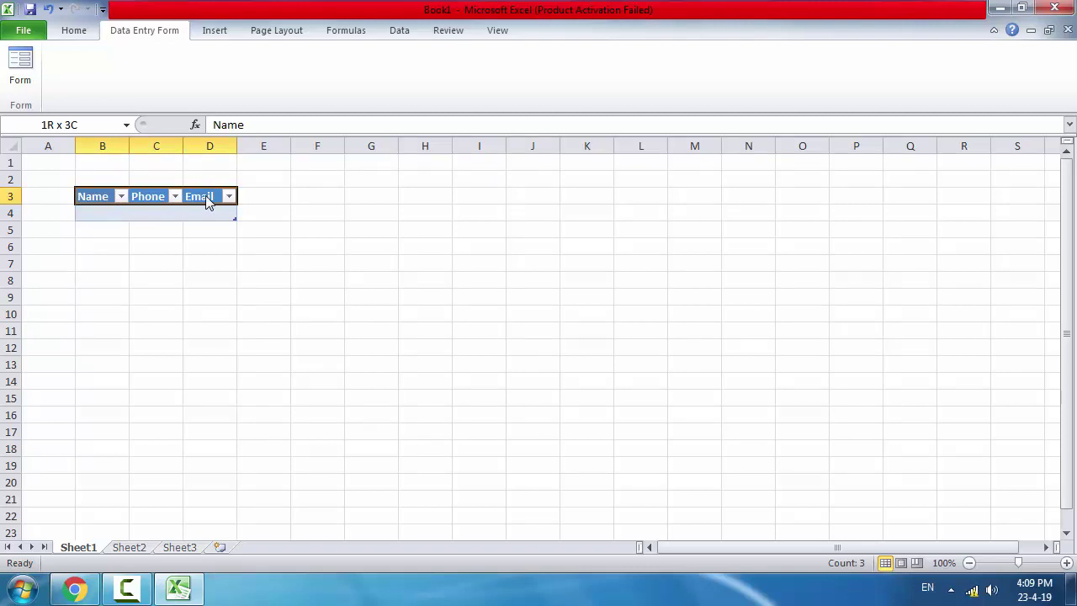
{"action": "left_click", "coordinate": [16, 70]}
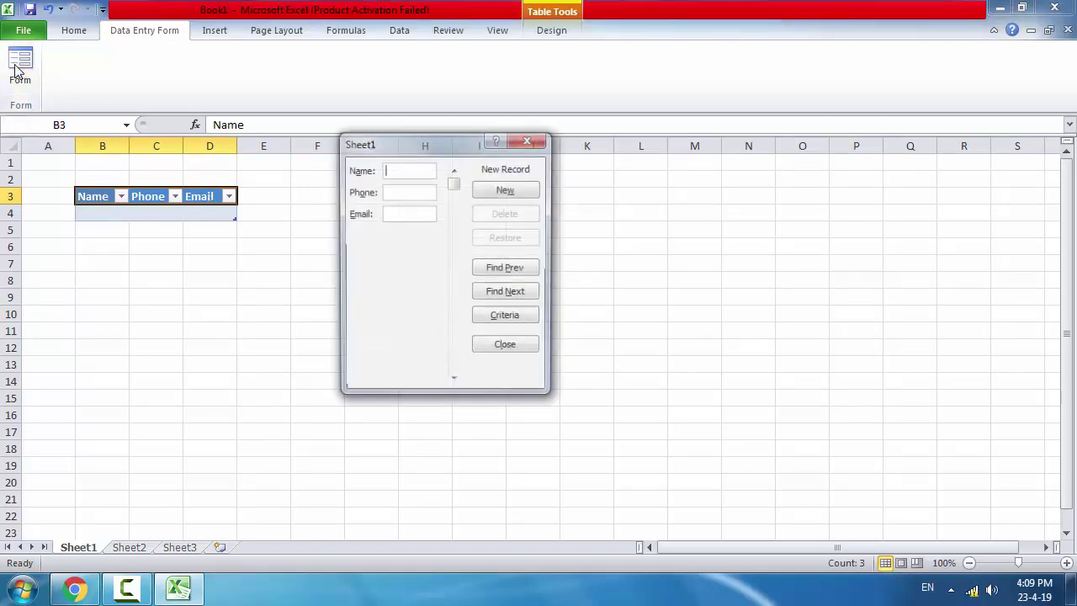
{"action": "left_click_drag", "start_coordinate": [397, 149], "coordinate": [484, 194]}
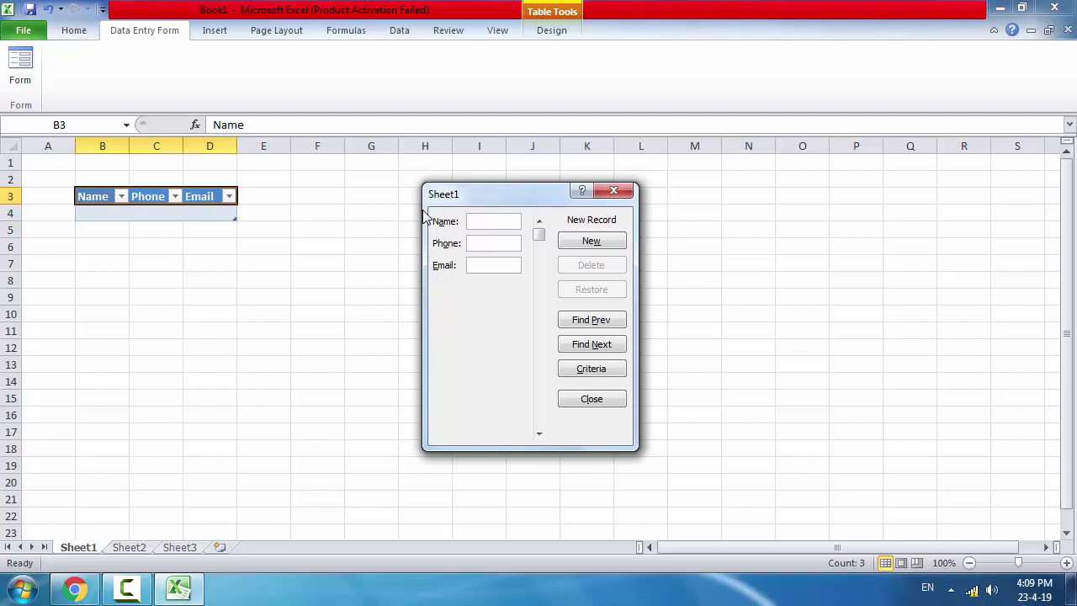
{"action": "type", "text": "ABC"}
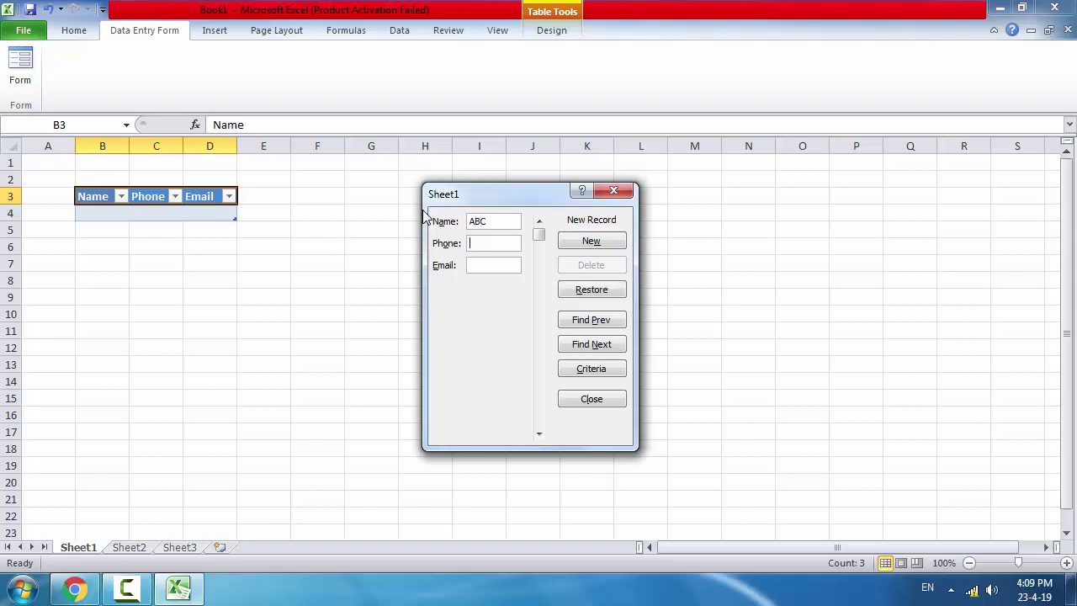
{"action": "type", "text": "42162362"}
{"action": "type", "text": "ABC"}
{"action": "type", "text": "@"}
{"action": "type", "text": "AHOO.CO"}
{"action": "type", "text": "M"}
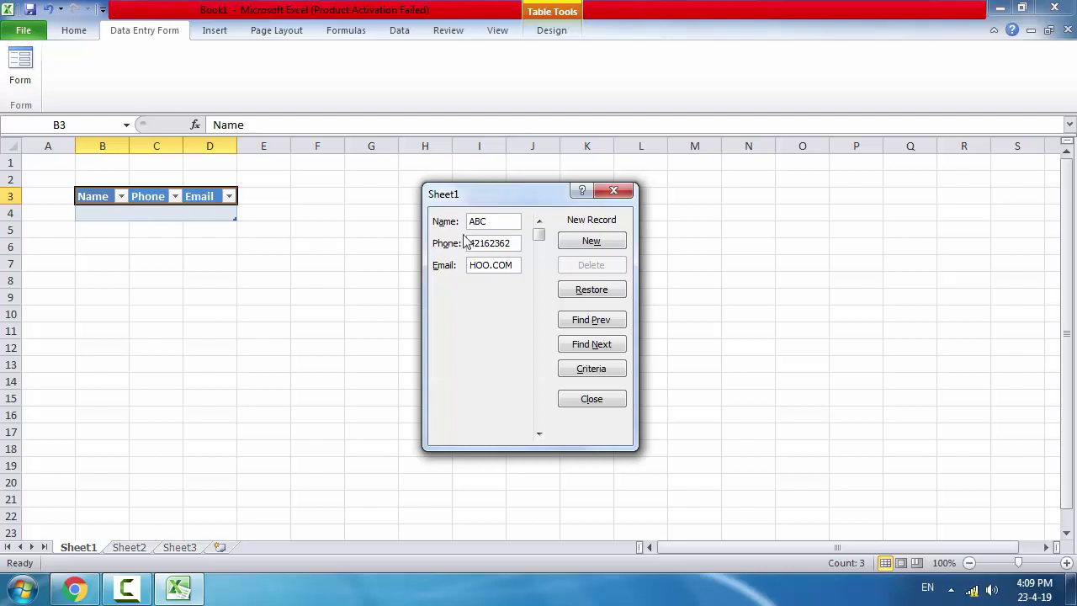
{"action": "left_click", "coordinate": [583, 240]}
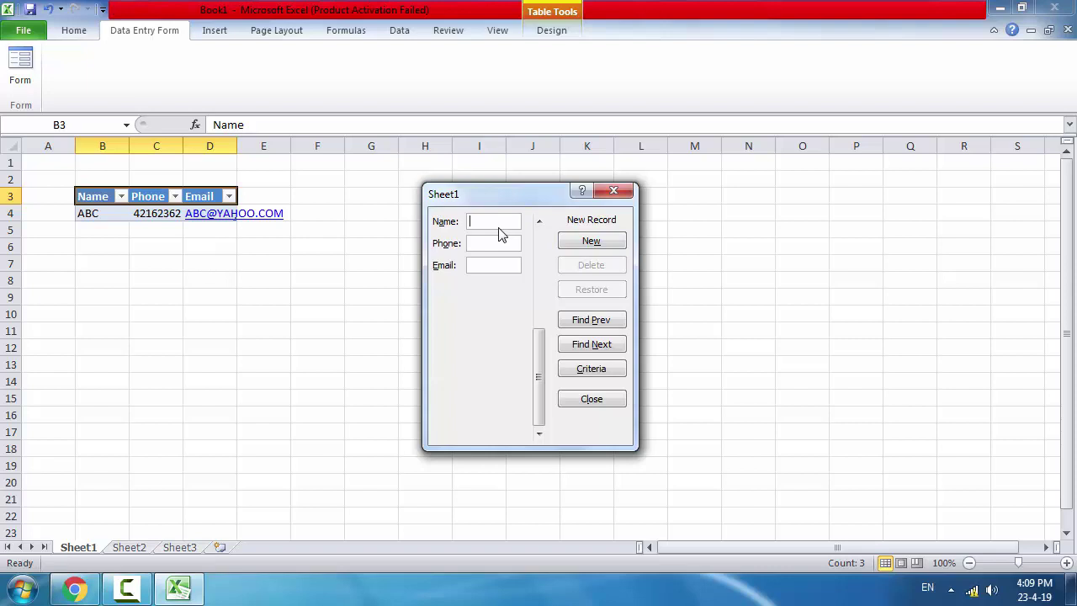
Add the second and third contacts' names, phone numbers and e-mail addresses through the form.
{"action": "type", "text": "XYZ"}
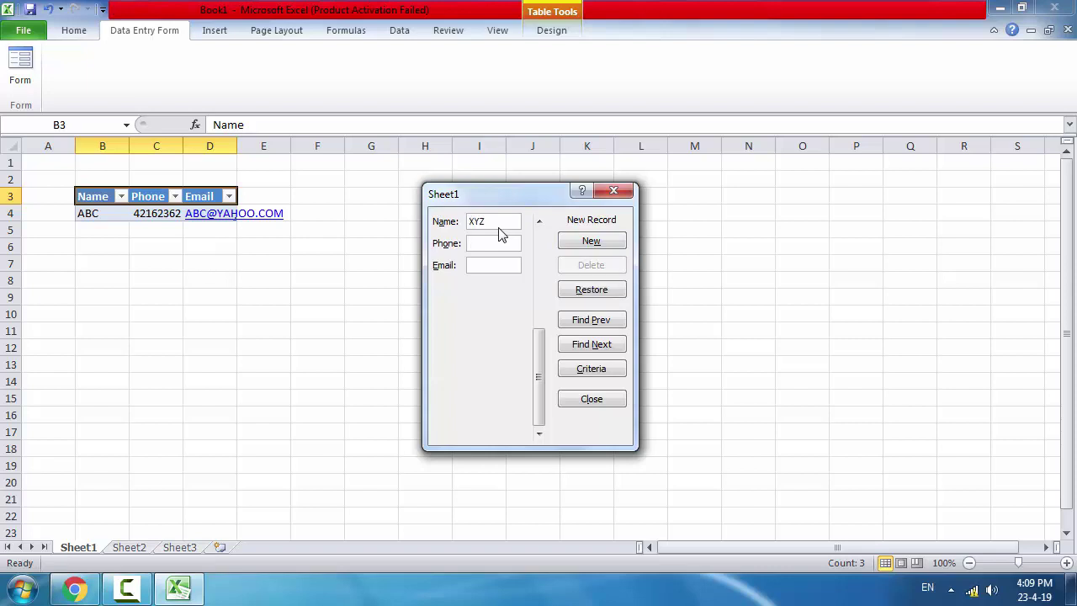
{"action": "key", "text": "Tab"}
{"action": "type", "text": "5456+556+"}
{"action": "key", "text": "Tab"}
{"action": "type", "text": "XYZ"}
{"action": "type", "text": "@GMAI"}
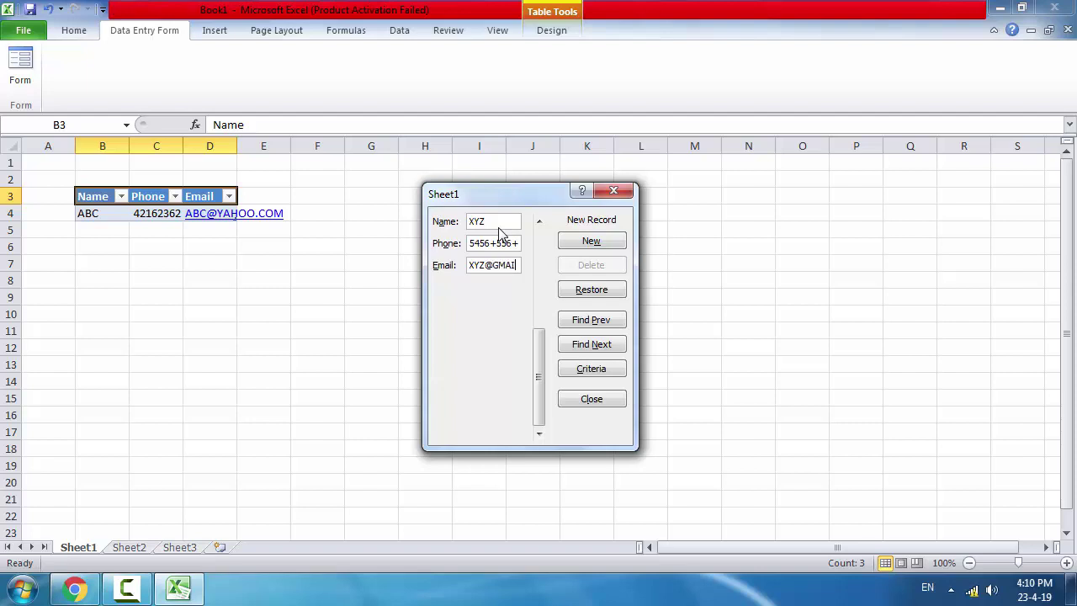
{"action": "type", "text": "L.COM"}
{"action": "left_click", "coordinate": [571, 242]}
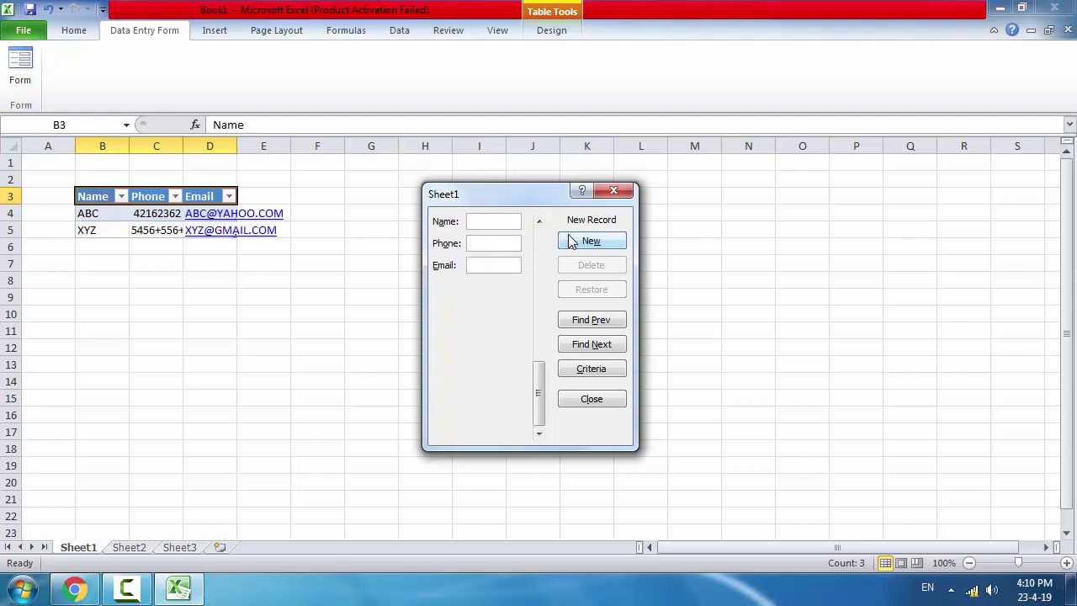
{"action": "type", "text": "ALI"}
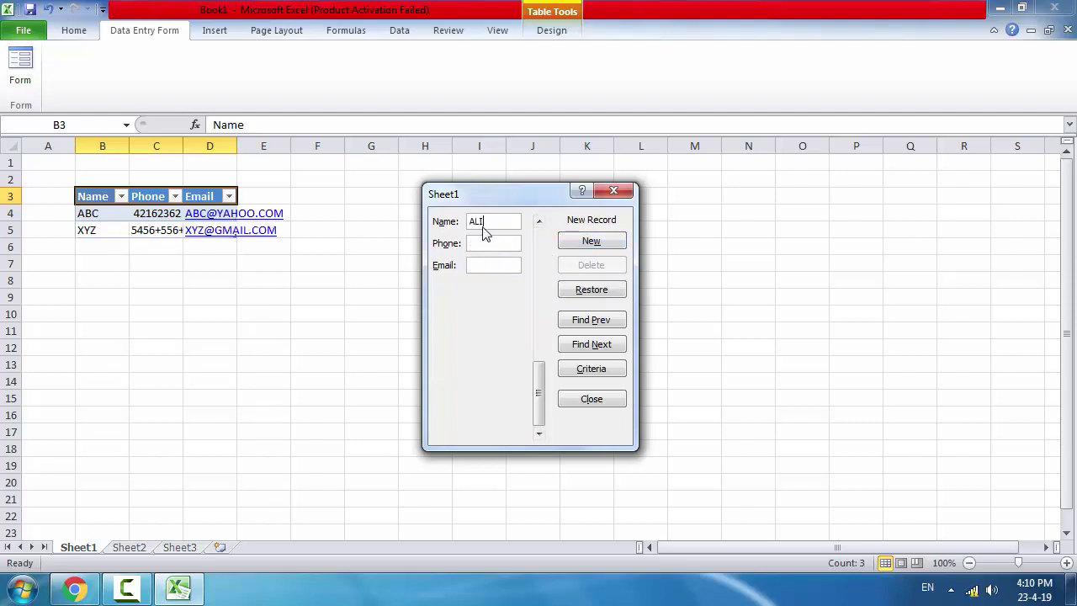
{"action": "type", "text": "462"}
{"action": "type", "text": "6"}
{"action": "key", "text": "Tab"}
{"action": "left_click", "coordinate": [619, 240]}
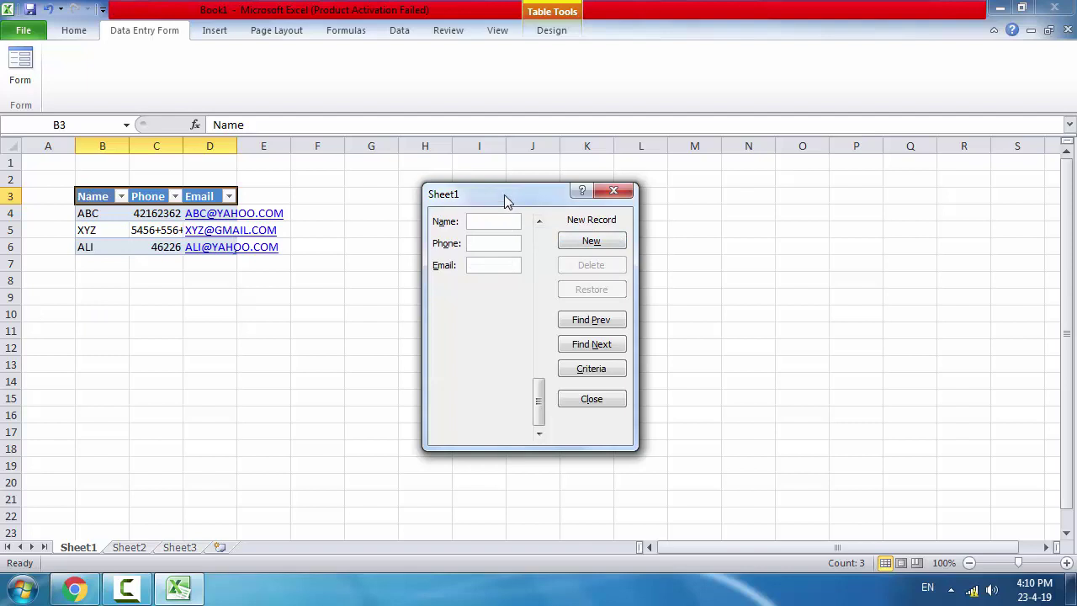
Close the data form and AutoFit columns B through E to fit the e-mail addresses.
{"action": "left_click", "coordinate": [592, 399]}
{"action": "left_click", "coordinate": [143, 333]}
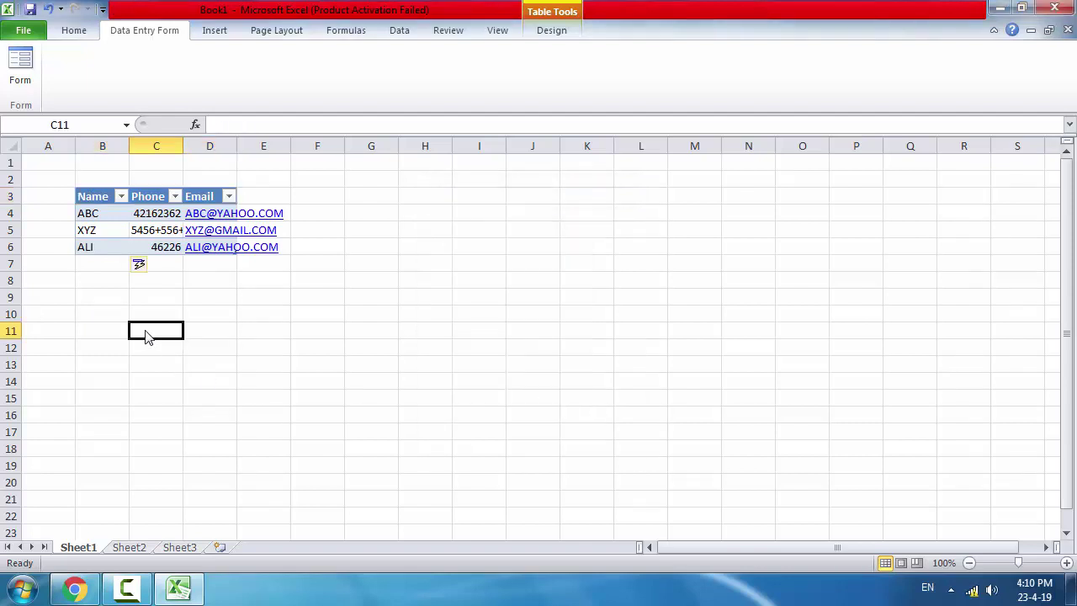
{"action": "left_click_drag", "start_coordinate": [104, 148], "coordinate": [243, 149]}
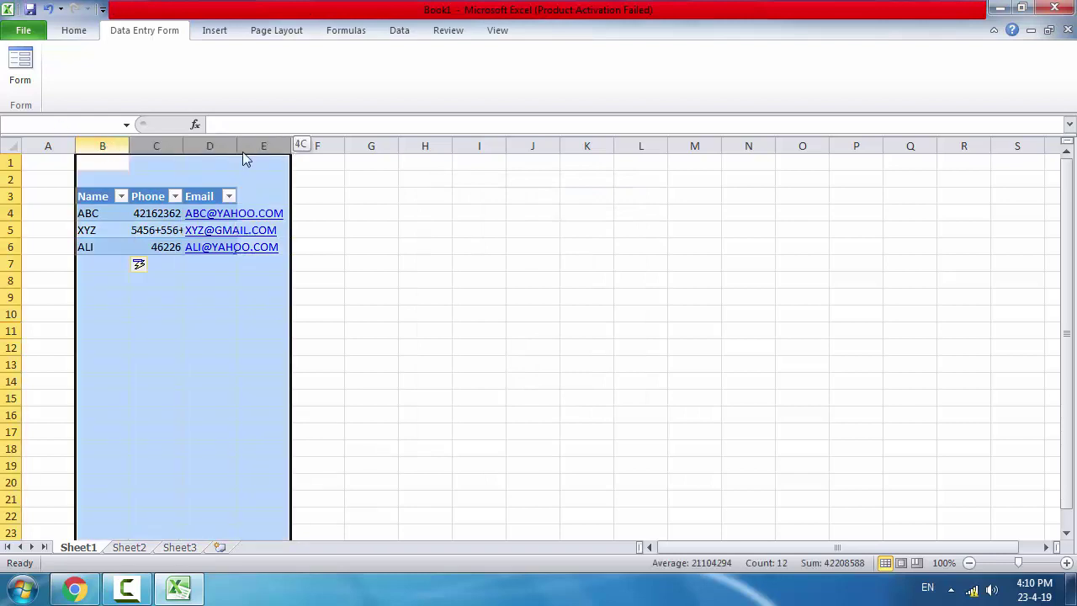
{"action": "double_click", "coordinate": [235, 146]}
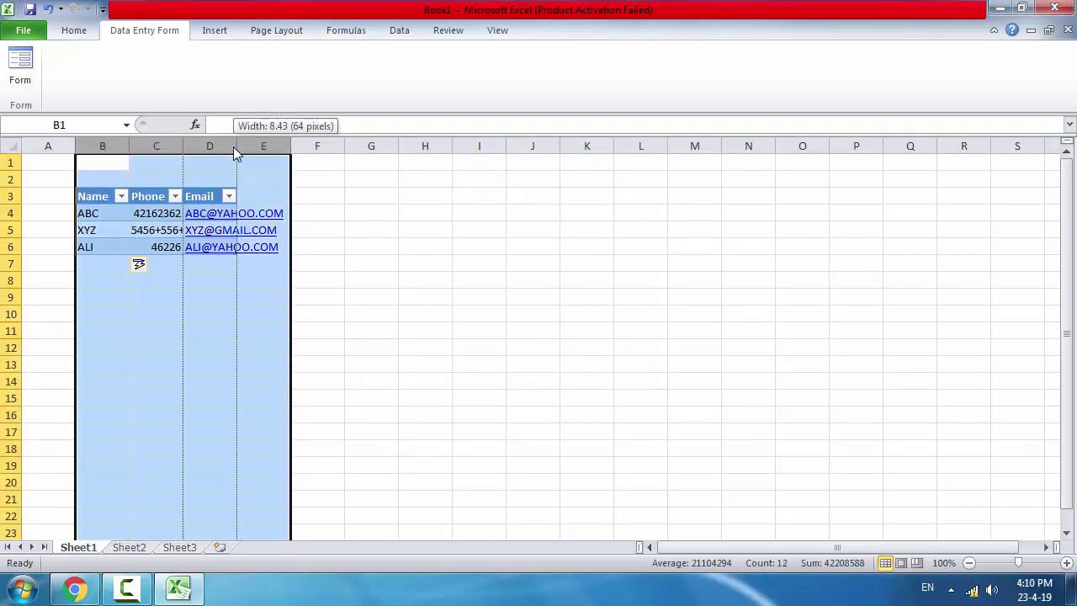
{"action": "left_click", "coordinate": [205, 320]}
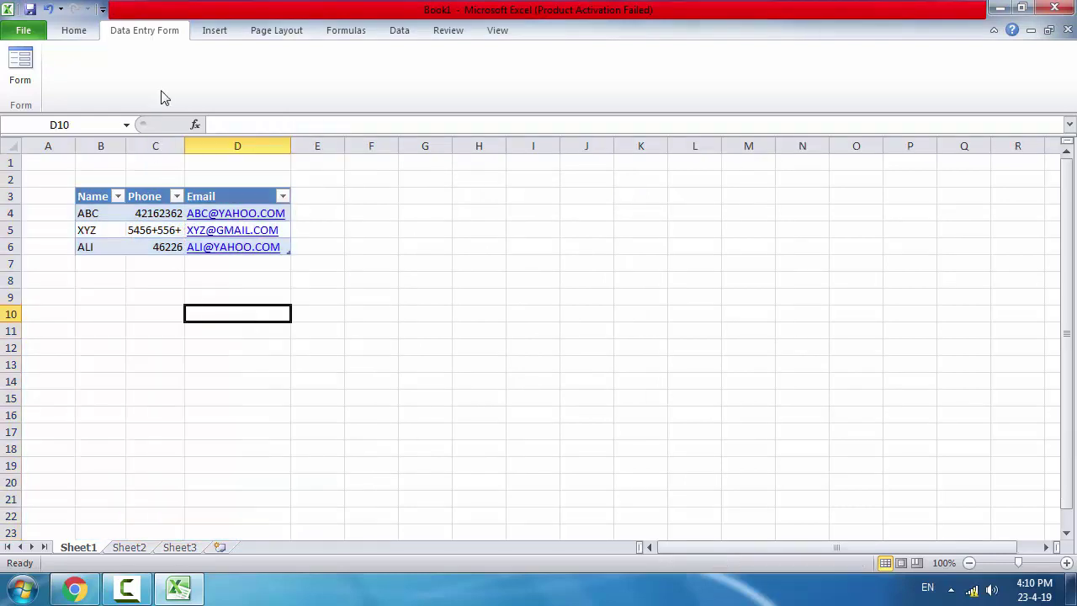
Dismiss the Form range error and select the table's header row B3:D3.
{"action": "left_click", "coordinate": [24, 63]}
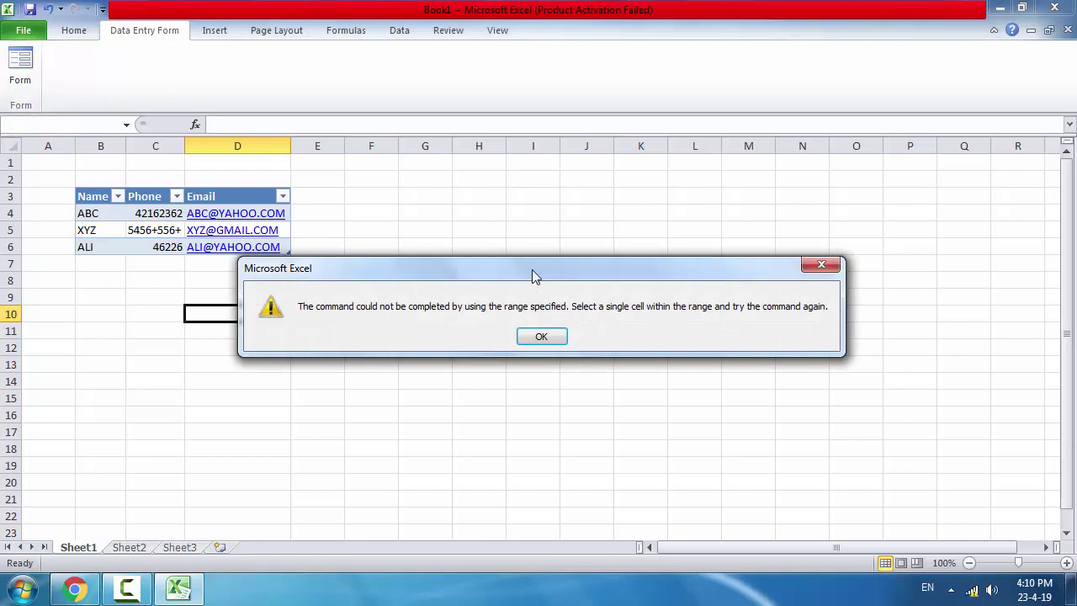
{"action": "mouse_move", "coordinate": [534, 275]}
{"action": "left_mouse_down"}
{"action": "mouse_move", "coordinate": [609, 305]}
{"action": "mouse_move", "coordinate": [560, 324]}
{"action": "left_mouse_up"}
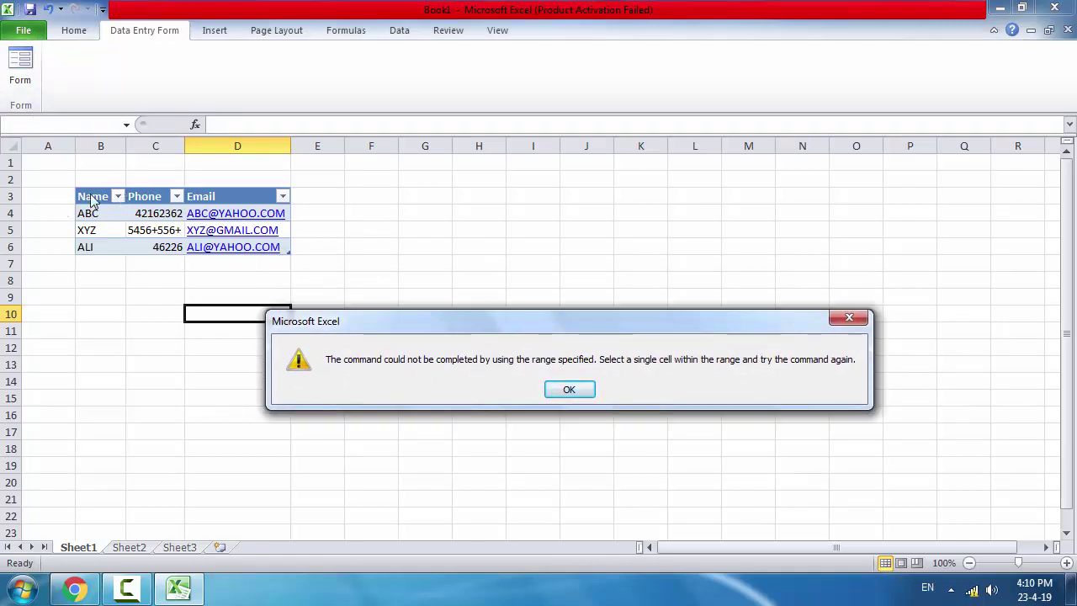
{"action": "left_click", "coordinate": [569, 389]}
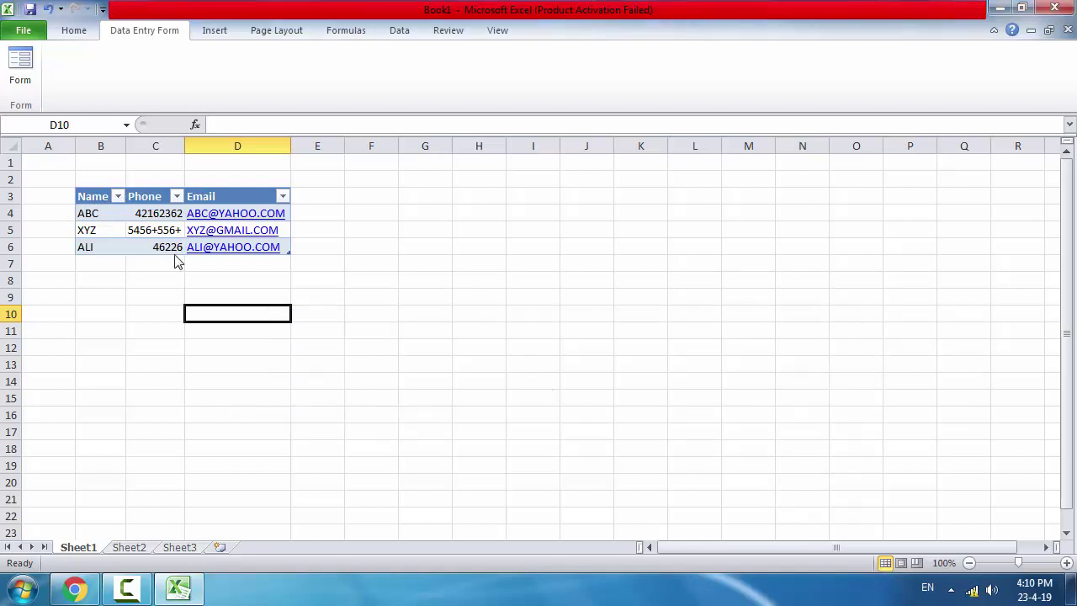
{"action": "left_click_drag", "start_coordinate": [93, 202], "coordinate": [262, 201]}
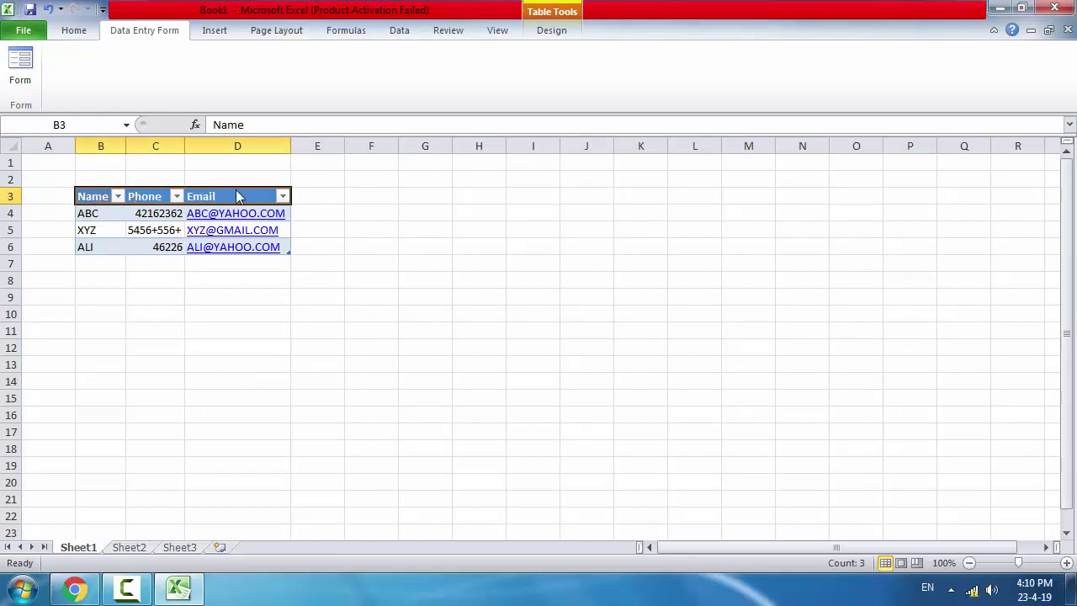
Reopen the data form, review record 1's name, phone and e-mail, and start a blank record.
{"action": "left_click", "coordinate": [21, 68]}
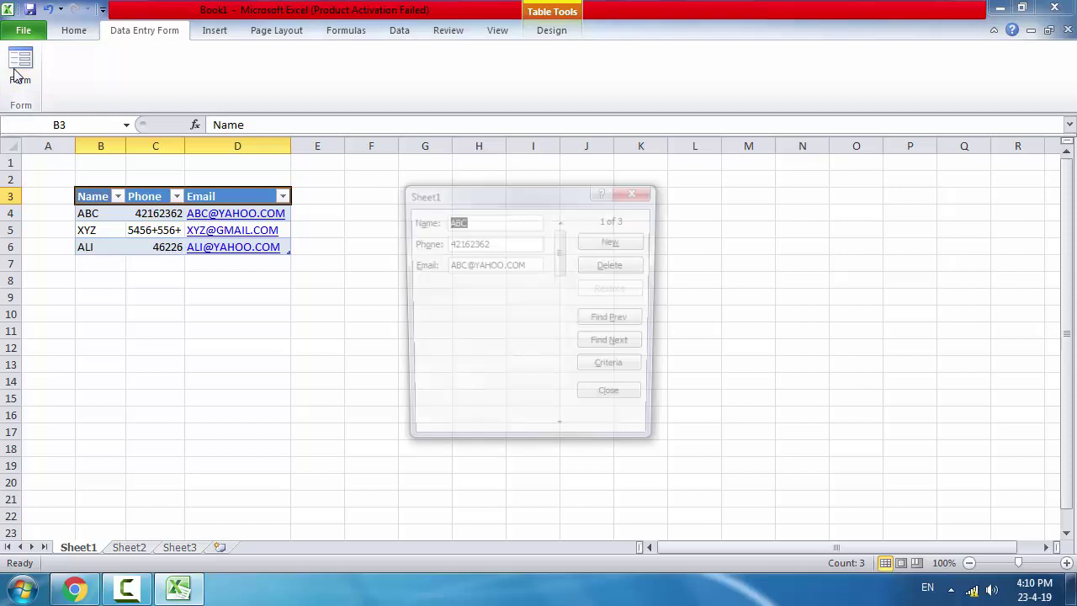
{"action": "mouse_move", "coordinate": [472, 194]}
{"action": "left_mouse_down"}
{"action": "mouse_move", "coordinate": [543, 210]}
{"action": "mouse_move", "coordinate": [531, 206]}
{"action": "left_mouse_up"}
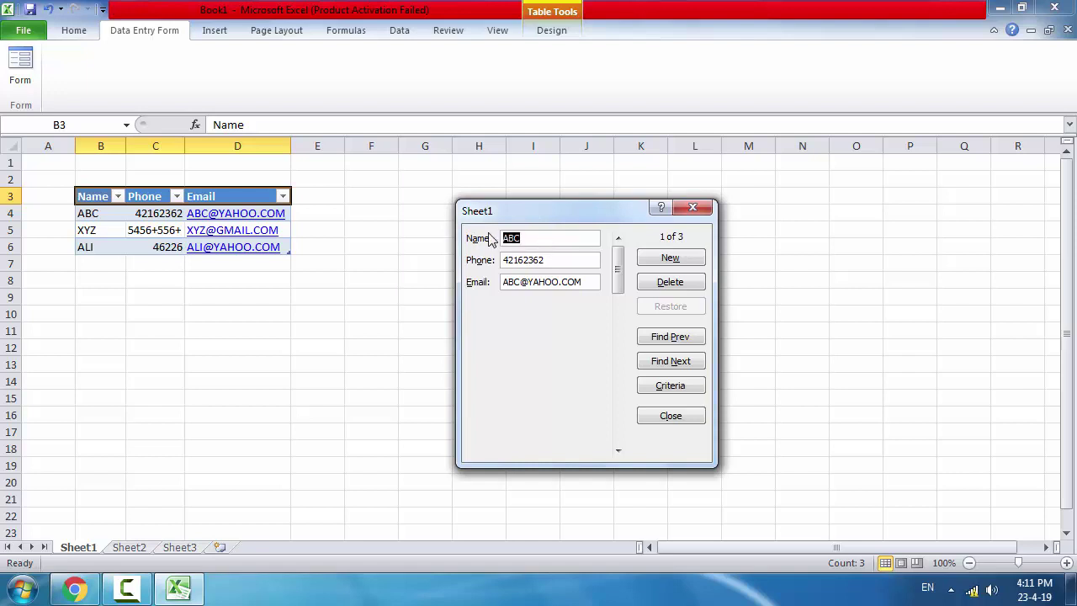
{"action": "left_click_drag", "start_coordinate": [562, 261], "coordinate": [467, 275]}
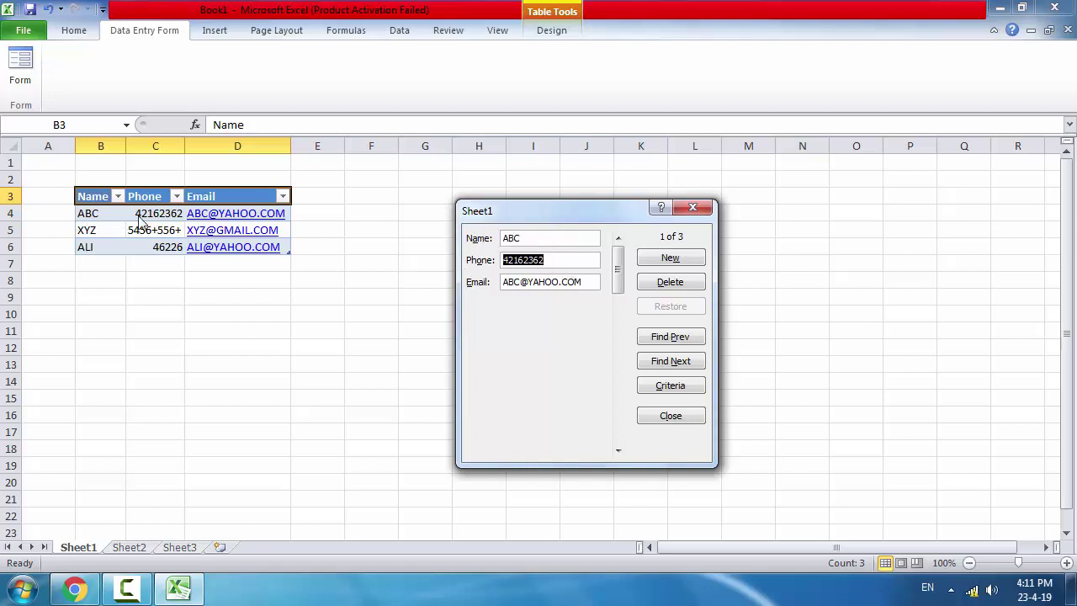
{"action": "left_click_drag", "start_coordinate": [578, 286], "coordinate": [469, 280]}
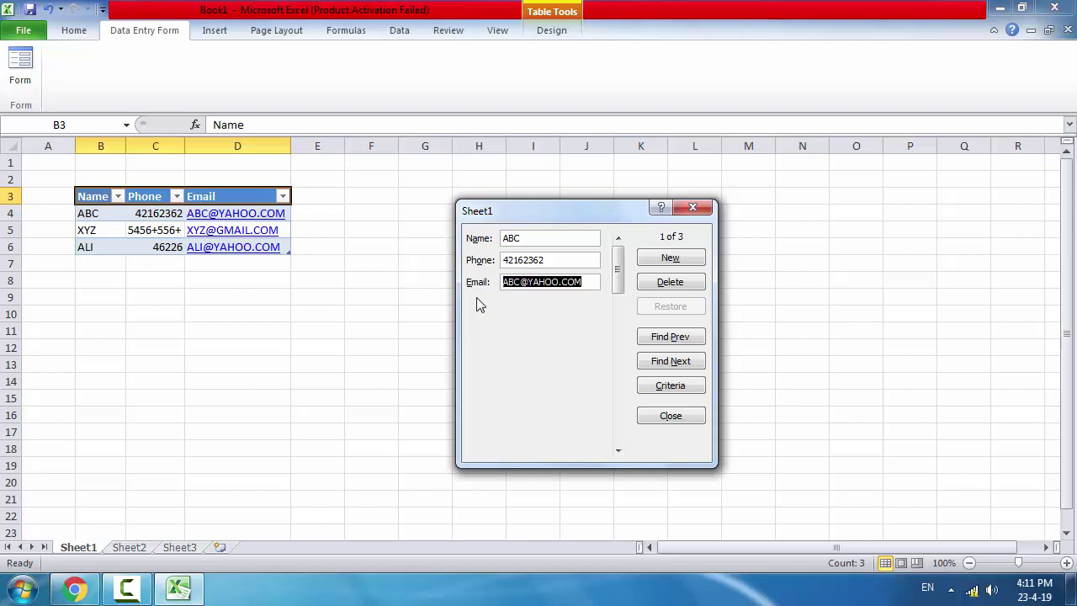
{"action": "left_click_drag", "start_coordinate": [525, 238], "coordinate": [472, 242]}
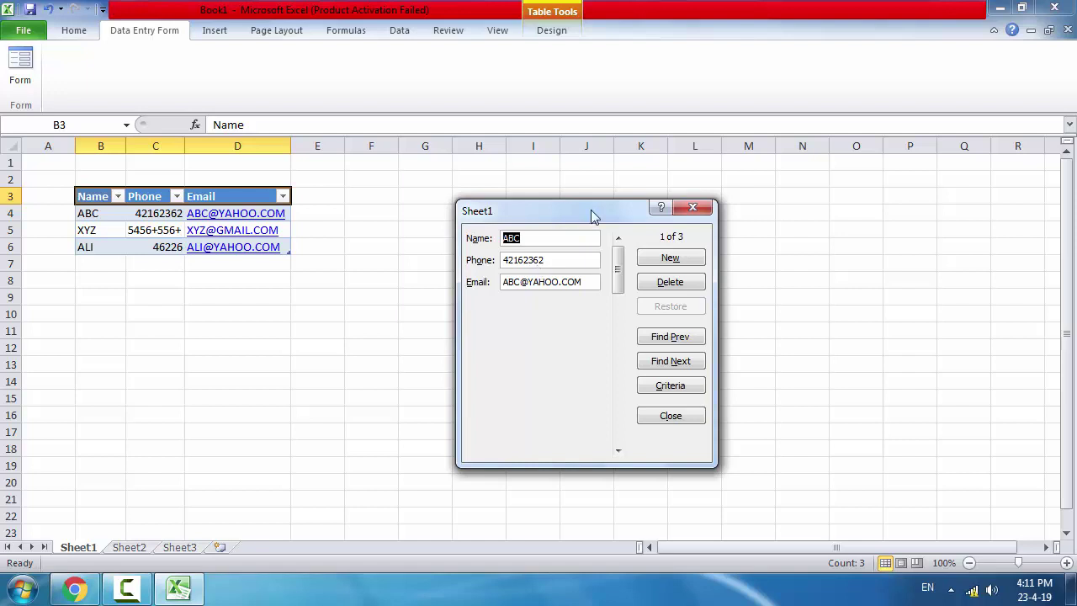
{"action": "left_click", "coordinate": [668, 261]}
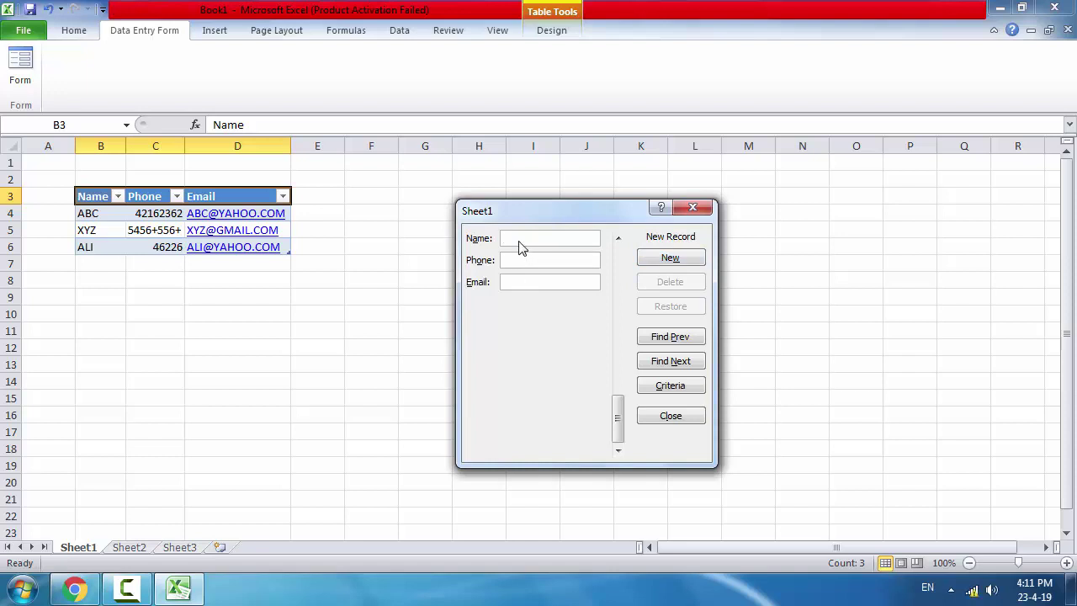
Enter the fourth contact's name, phone and e-mail and add it as table row 7.
{"action": "type", "text": "NADEEM"}
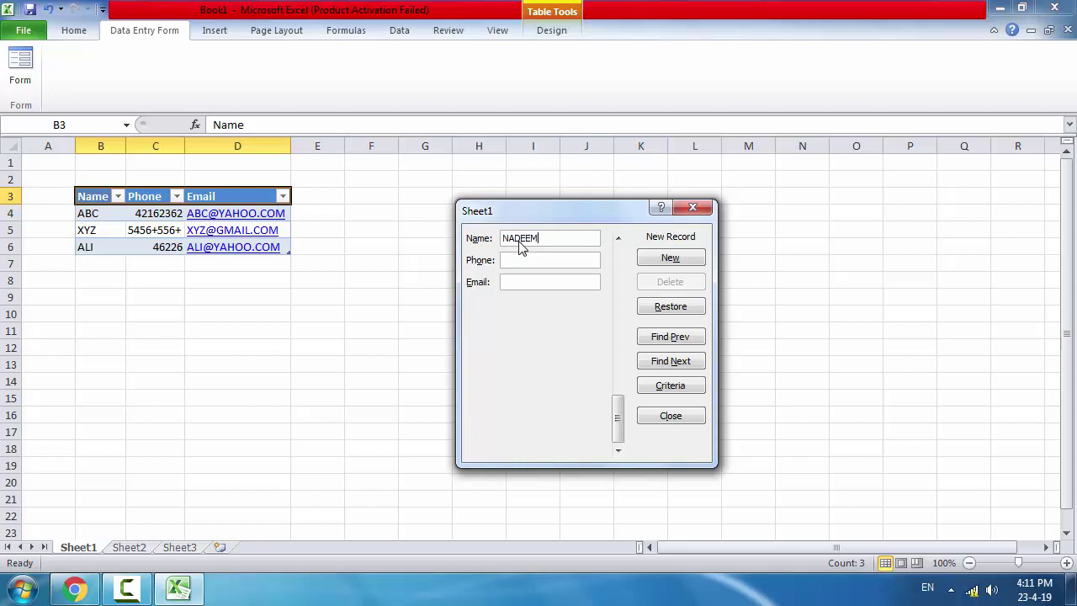
{"action": "key", "text": "Tab"}
{"action": "type", "text": "456"}
{"action": "type", "text": "6666"}
{"action": "left_click", "coordinate": [671, 258]}
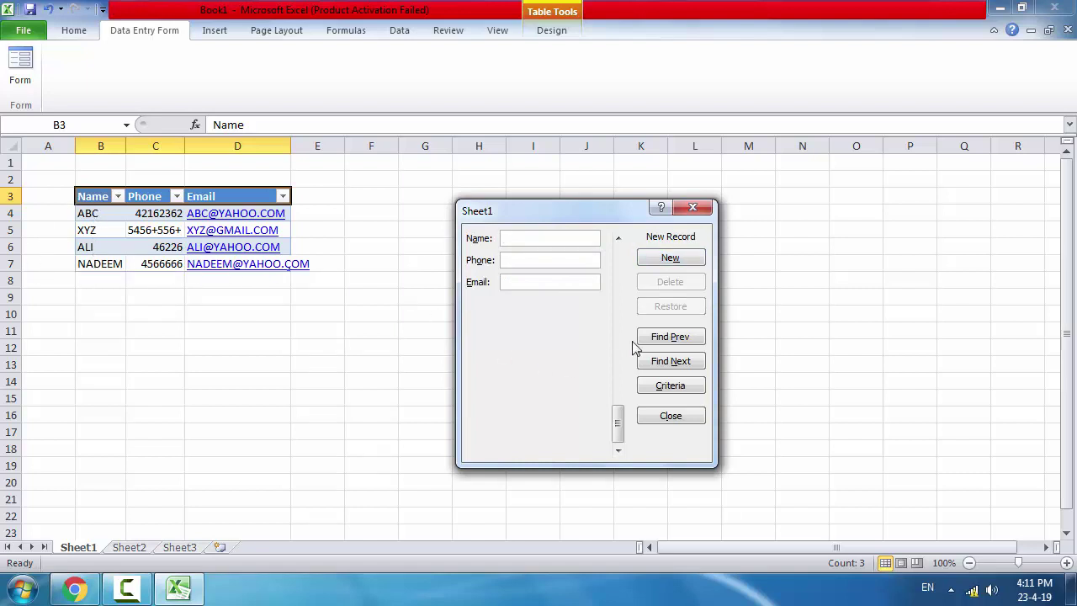
Step back to record 1 of 4 and replace its name with a new one.
{"action": "left_click", "coordinate": [676, 341]}
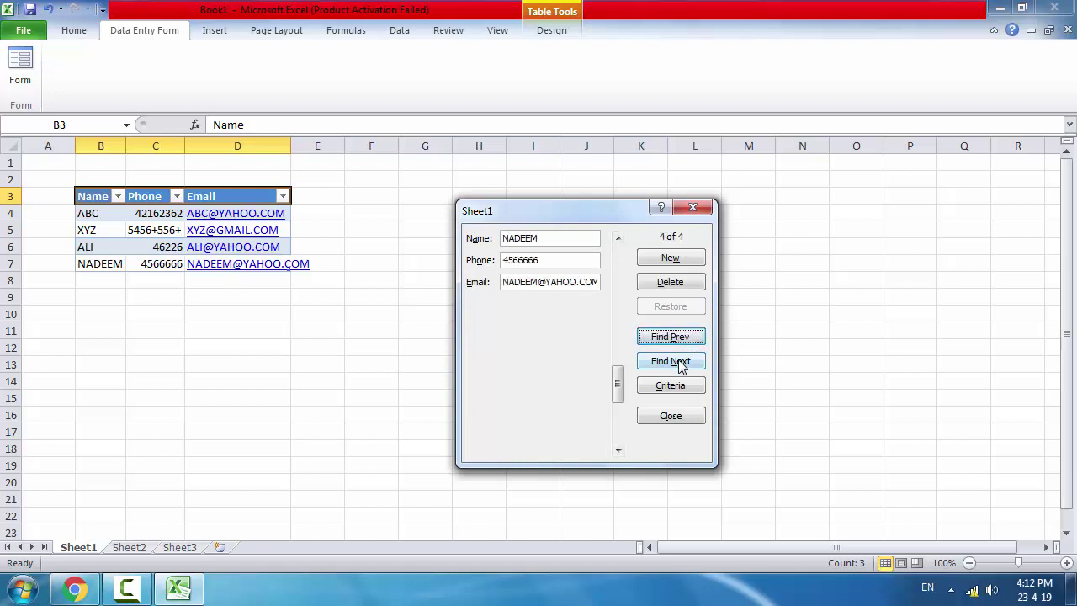
{"action": "left_click", "coordinate": [678, 341]}
{"action": "left_click", "coordinate": [678, 341]}
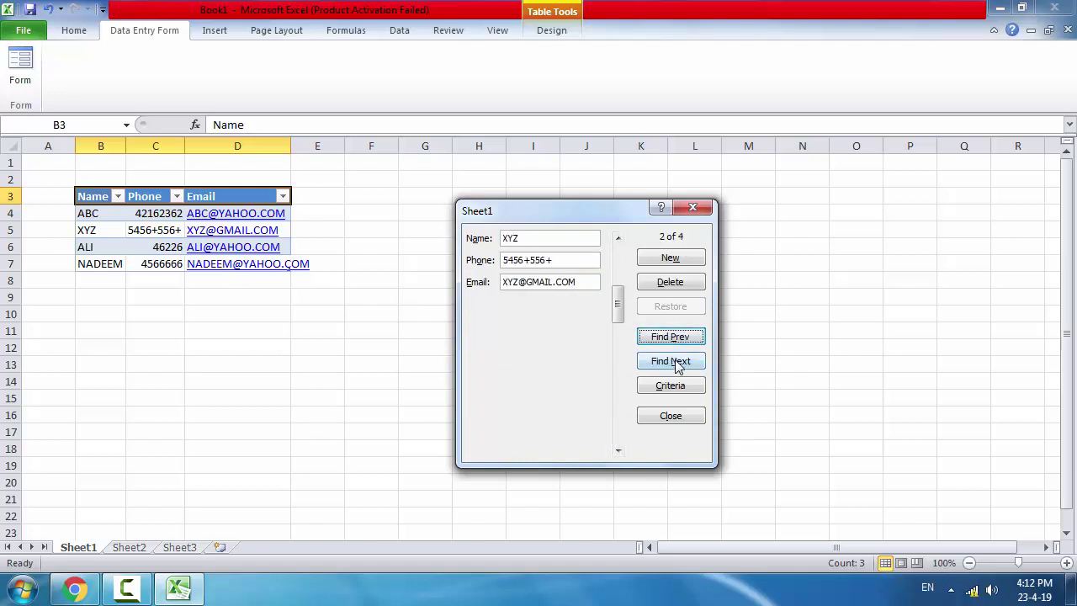
{"action": "left_click", "coordinate": [678, 340]}
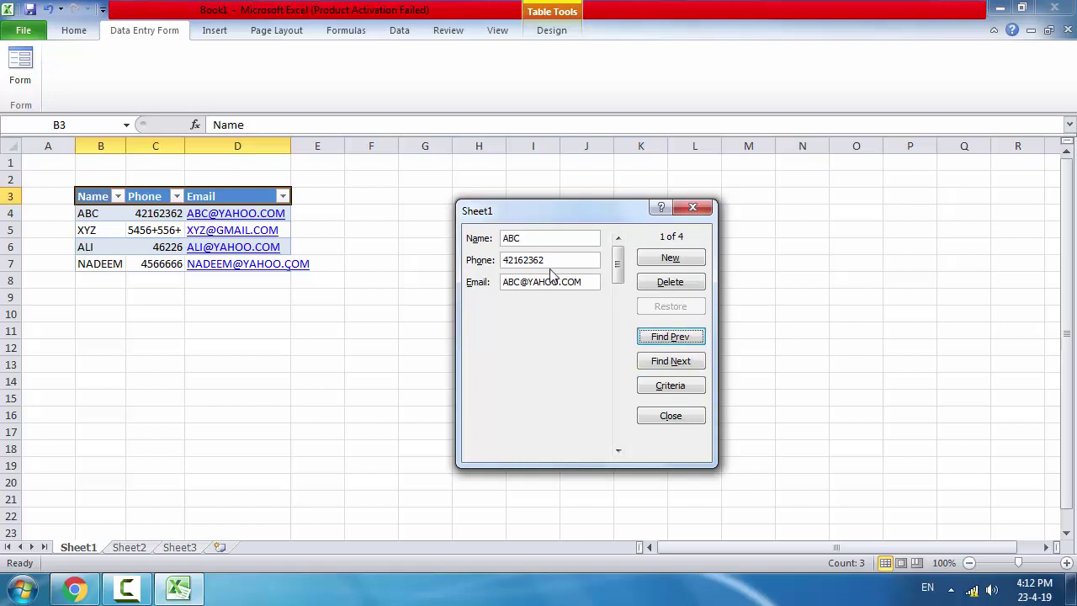
{"action": "left_click", "coordinate": [543, 241]}
{"action": "left_click_drag", "start_coordinate": [542, 242], "coordinate": [481, 243]}
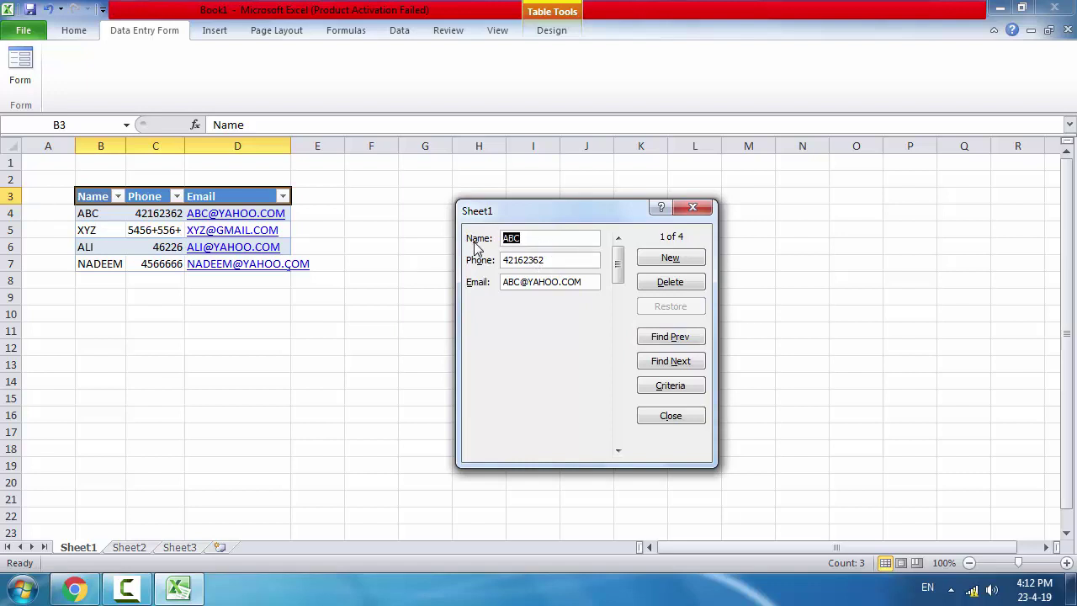
{"action": "type", "text": "ALI"}
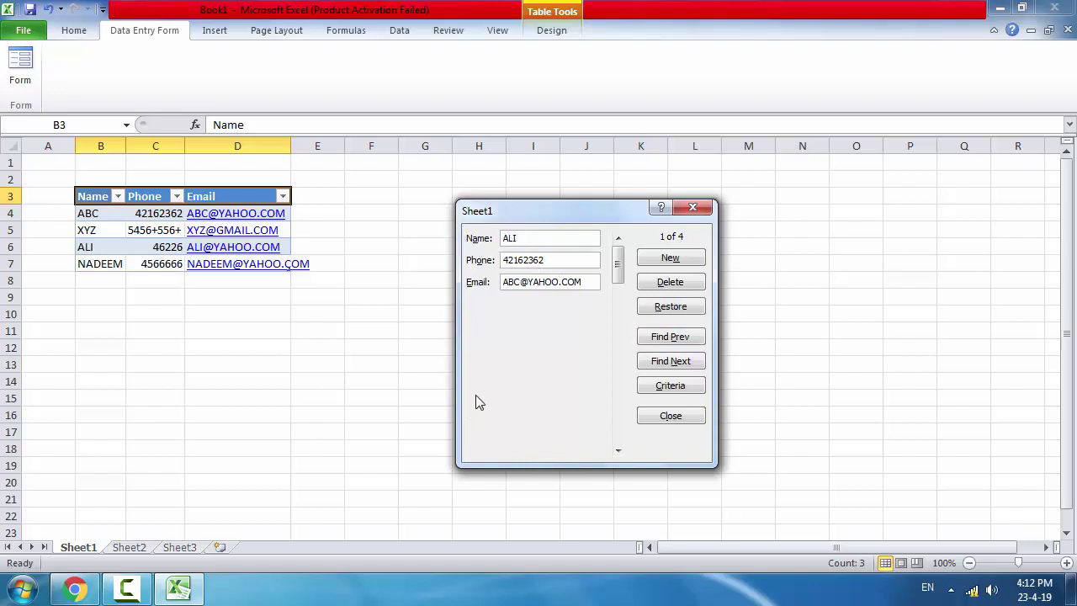
{"action": "left_click", "coordinate": [669, 259]}
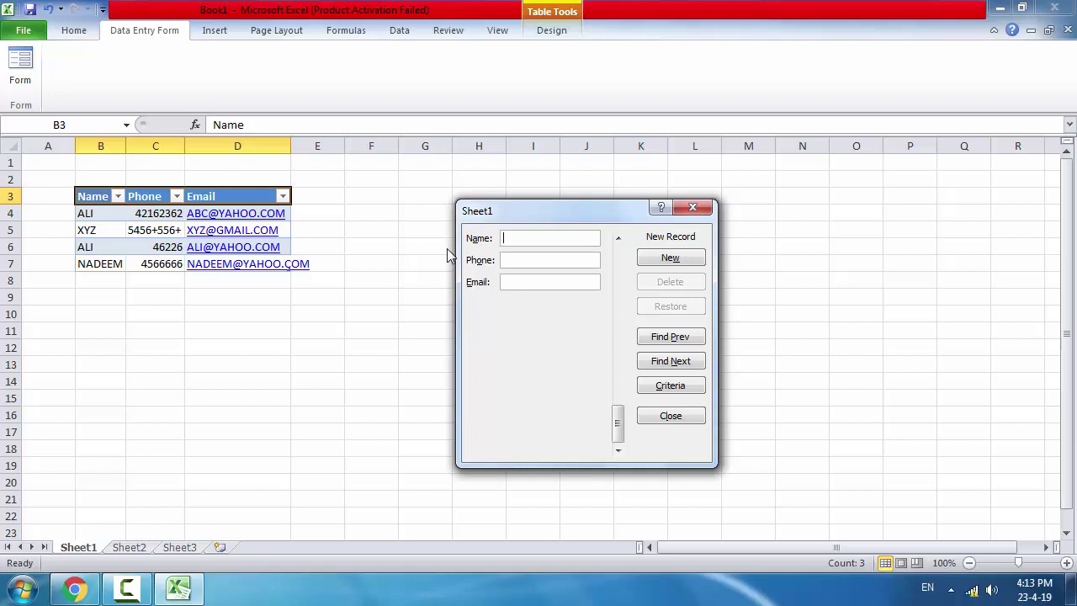
{"action": "left_click_drag", "start_coordinate": [527, 212], "coordinate": [515, 220]}
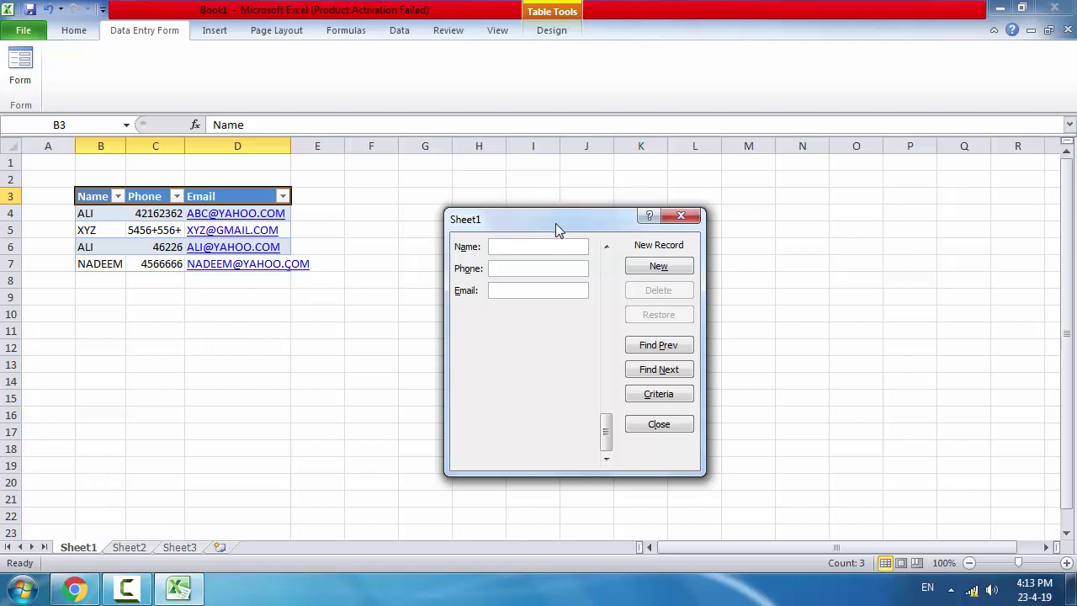
{"action": "left_click_drag", "start_coordinate": [558, 224], "coordinate": [489, 220]}
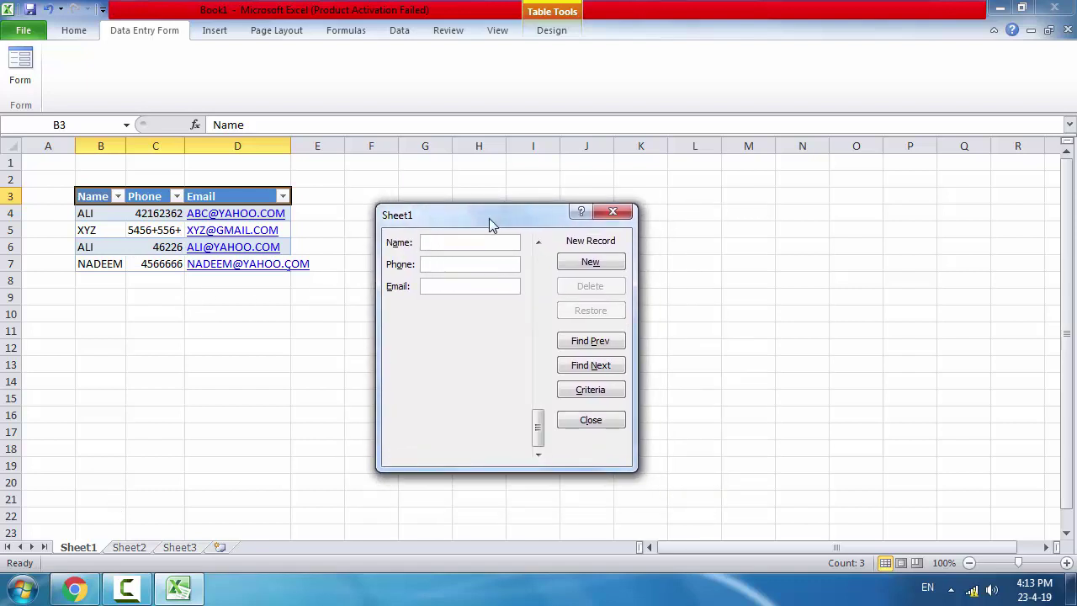